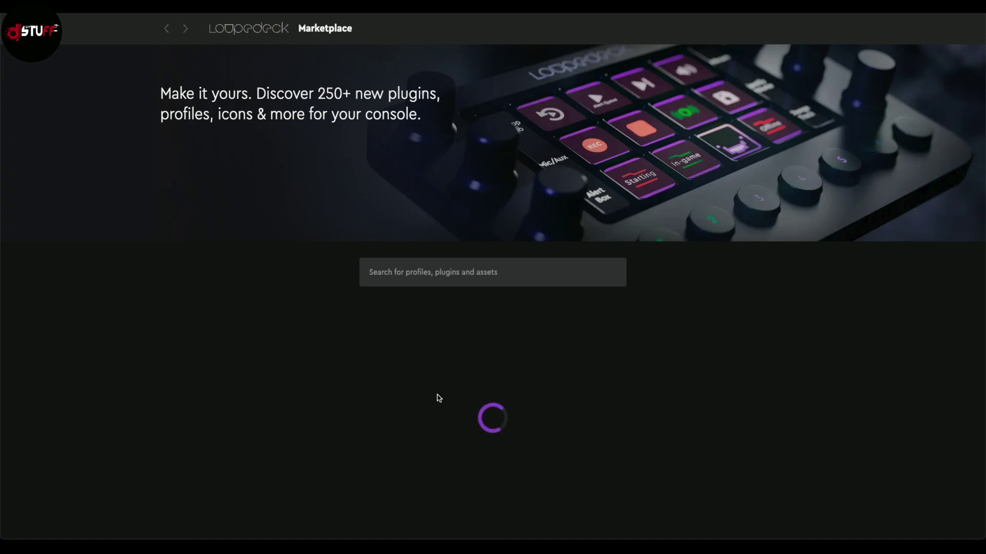
- Scroll up and down through the Marketplace's Profiles list
{"action": "scroll", "coordinate": [469, 427], "scroll_direction": "down", "scroll_amount": 15}
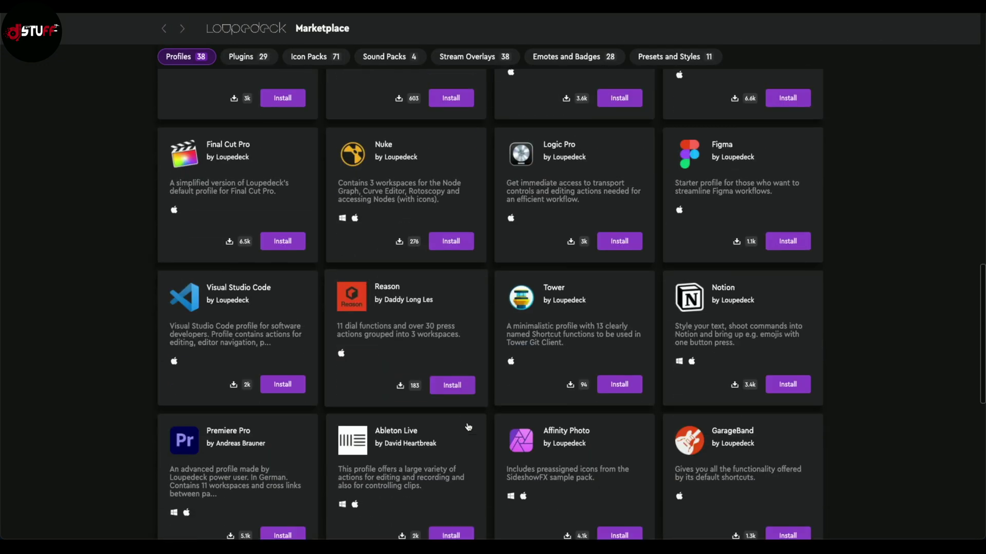
{"action": "scroll", "coordinate": [201, 183], "scroll_direction": "up", "scroll_amount": 3}
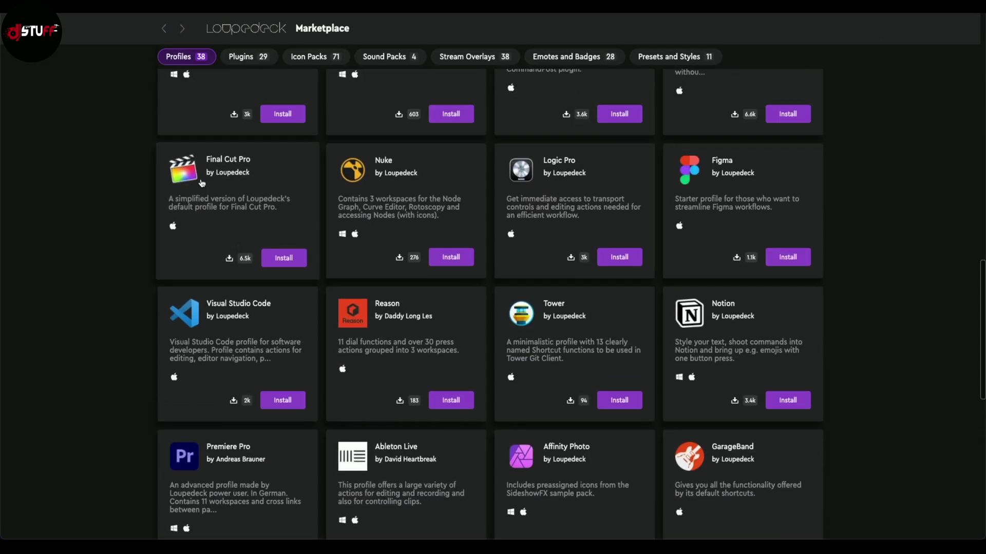
{"action": "scroll", "coordinate": [331, 212], "scroll_direction": "down", "scroll_amount": 2}
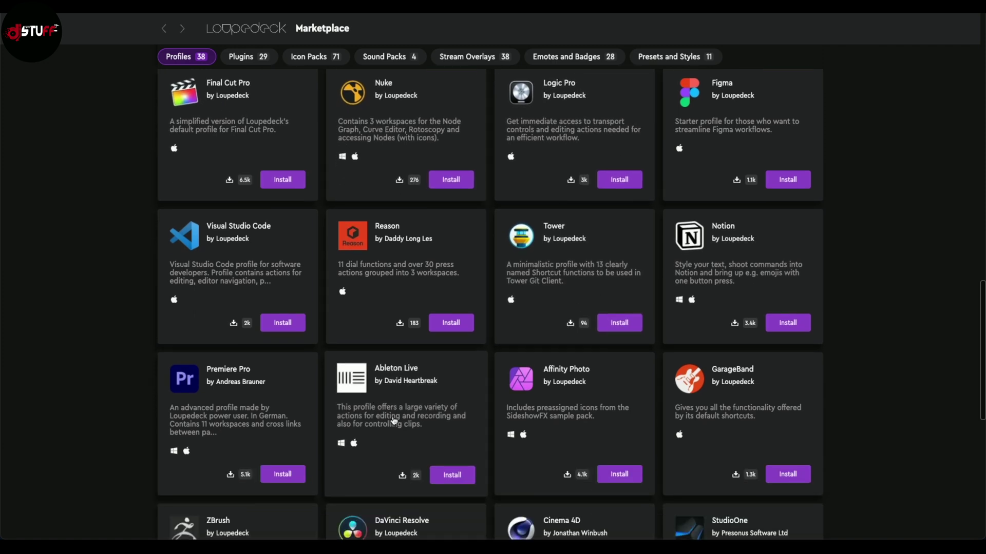
{"action": "scroll", "coordinate": [395, 418], "scroll_direction": "down", "scroll_amount": 1}
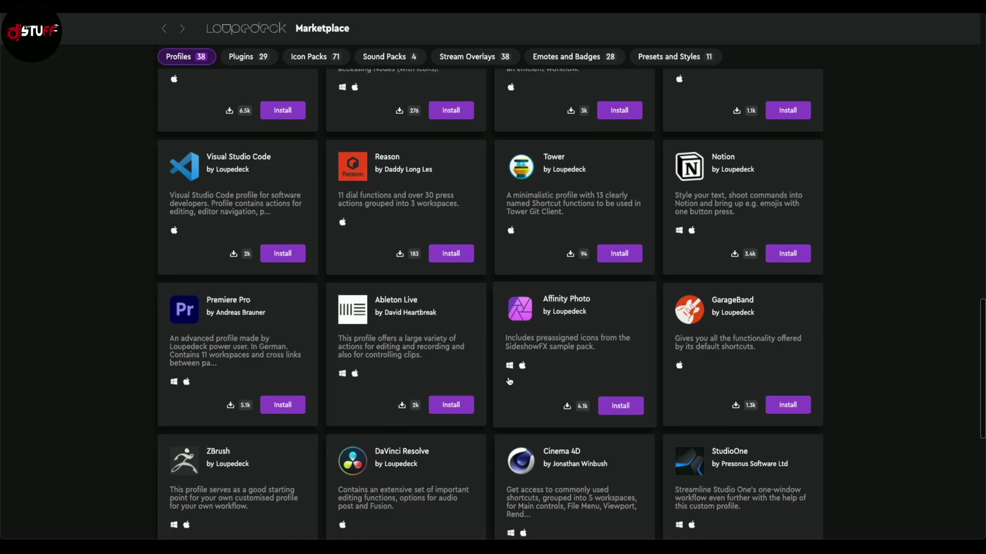
{"action": "scroll", "coordinate": [23, 74], "scroll_direction": "up", "scroll_amount": 10}
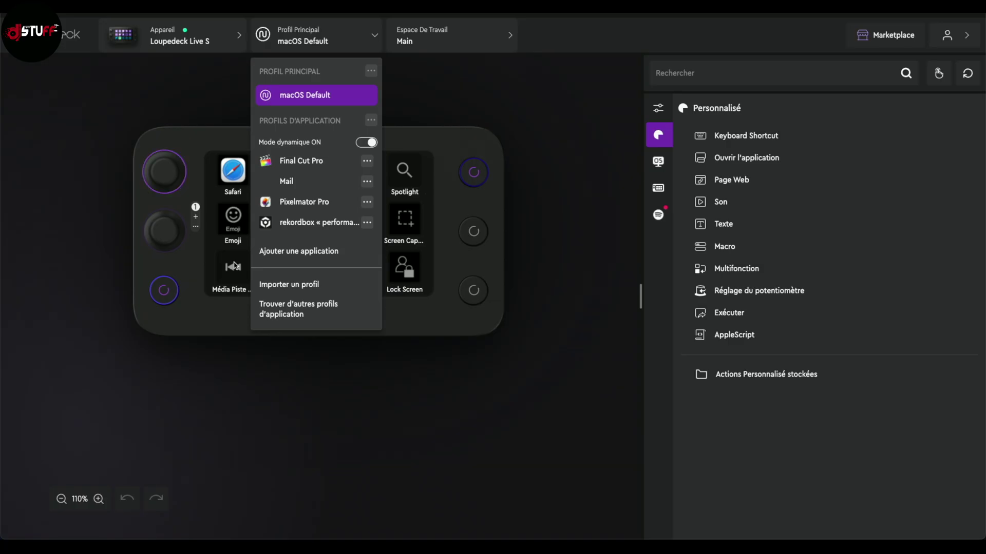
- Close the Profil Principal list to reveal the rekordbox profile's options button
{"action": "left_click", "coordinate": [432, 477]}
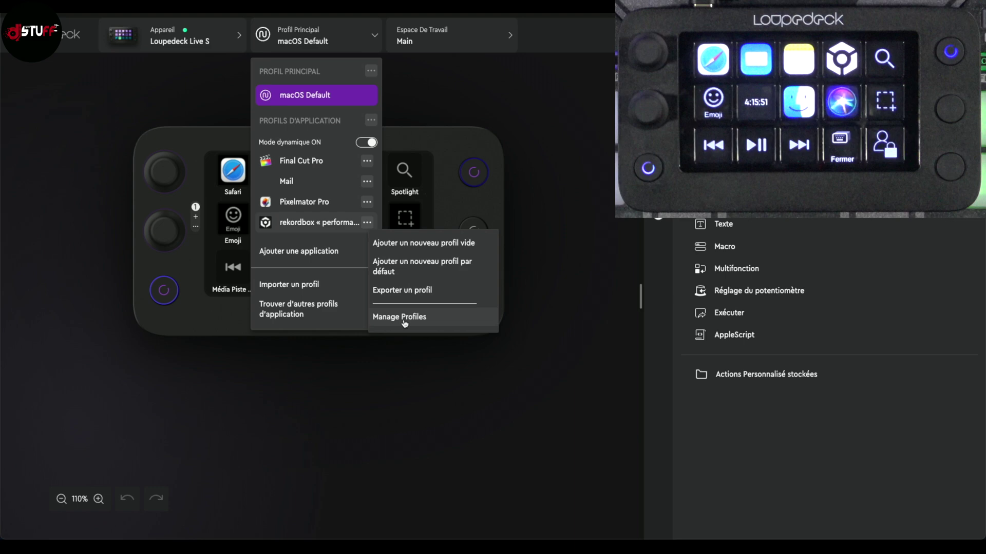
- Add a new empty rekordbox profile named 'review' through Manage Profiles
{"action": "left_click", "coordinate": [403, 317]}
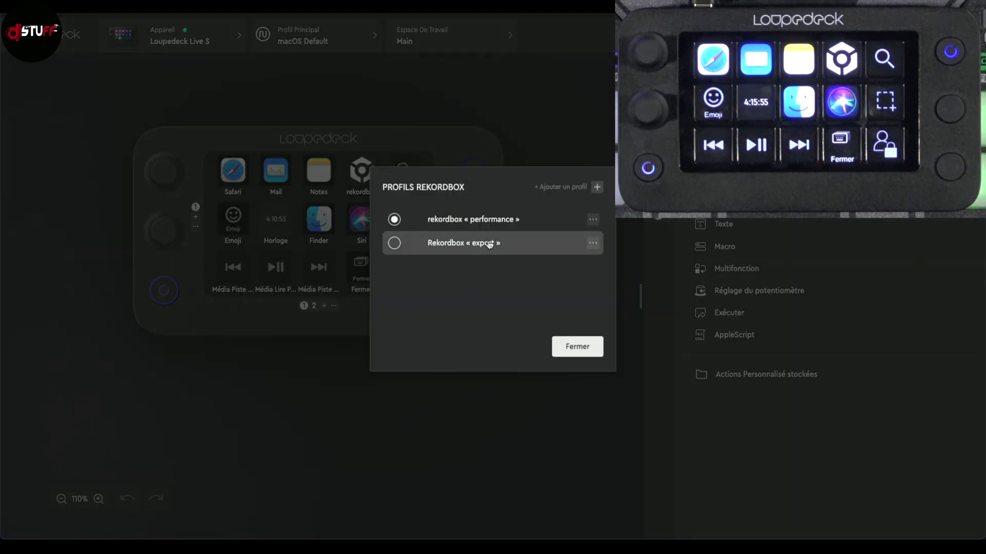
{"action": "left_click", "coordinate": [597, 189]}
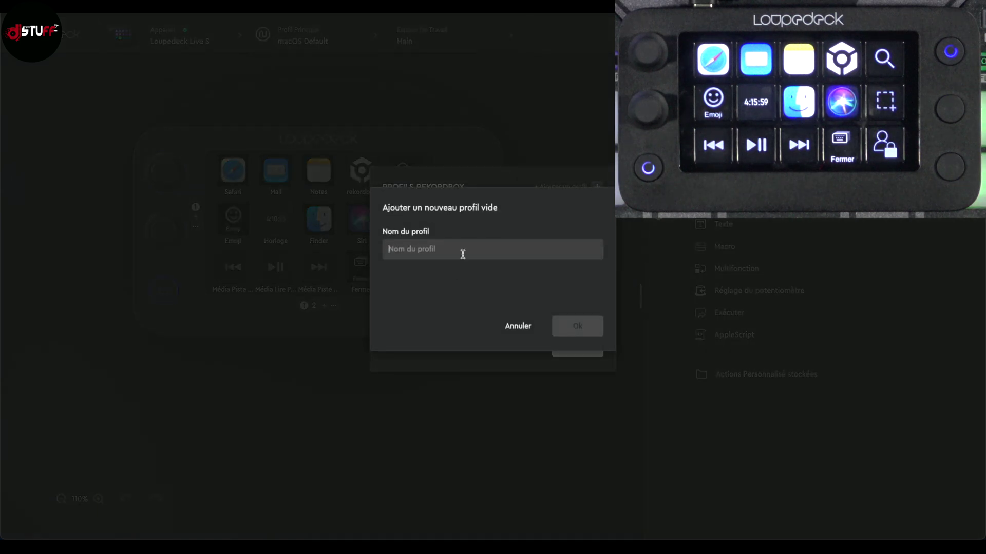
{"action": "type", "text": "revie"}
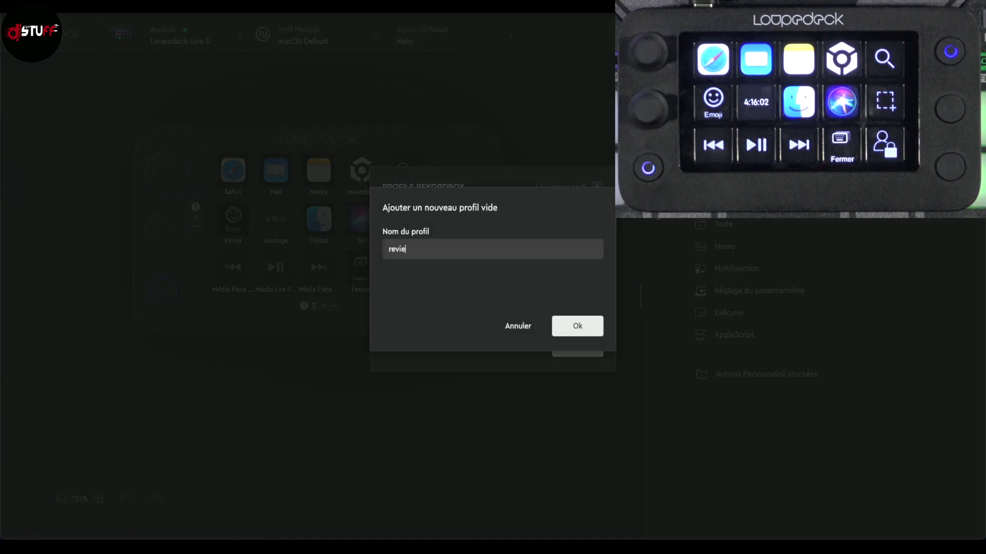
{"action": "type", "text": "w"}
{"action": "left_click", "coordinate": [580, 329]}
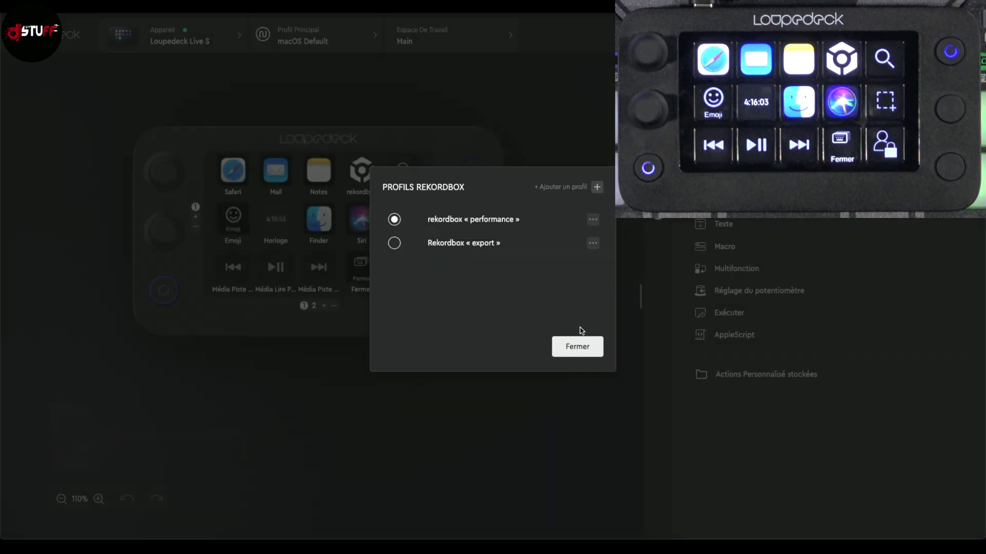
{"action": "left_click", "coordinate": [571, 349]}
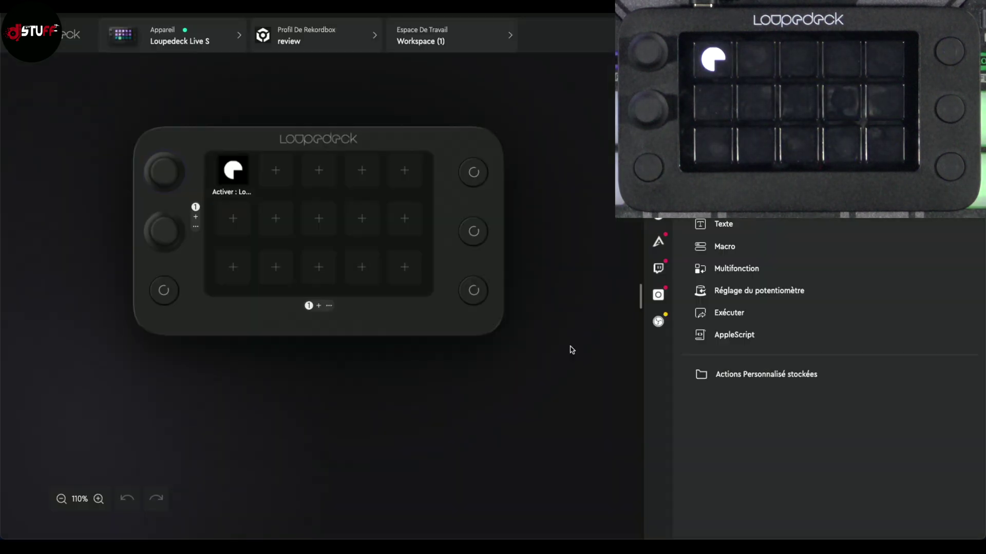
- Delete the Activer action from its button and start a new keyboard shortcut action
{"action": "right_click", "coordinate": [232, 156]}
{"action": "left_click", "coordinate": [248, 172]}
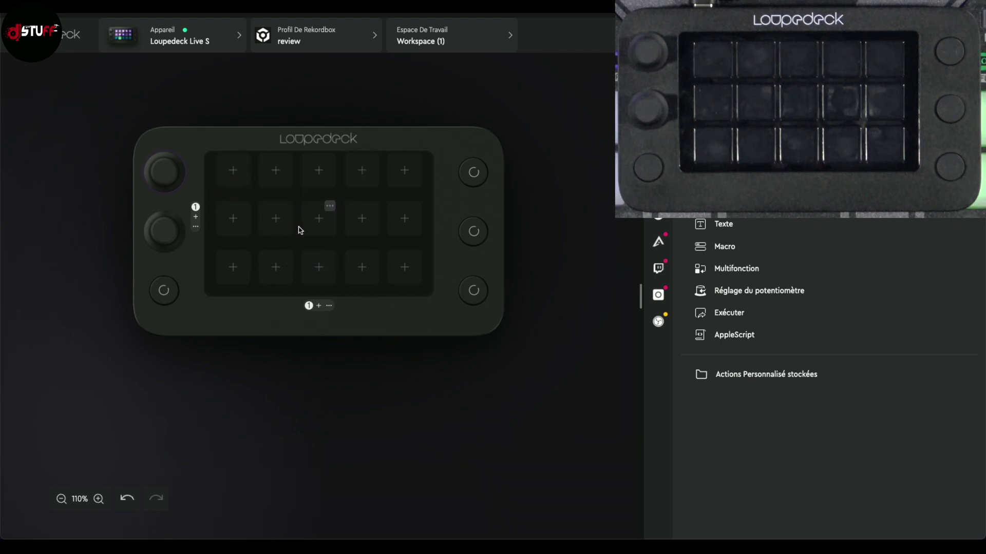
{"action": "left_click", "coordinate": [724, 136]}
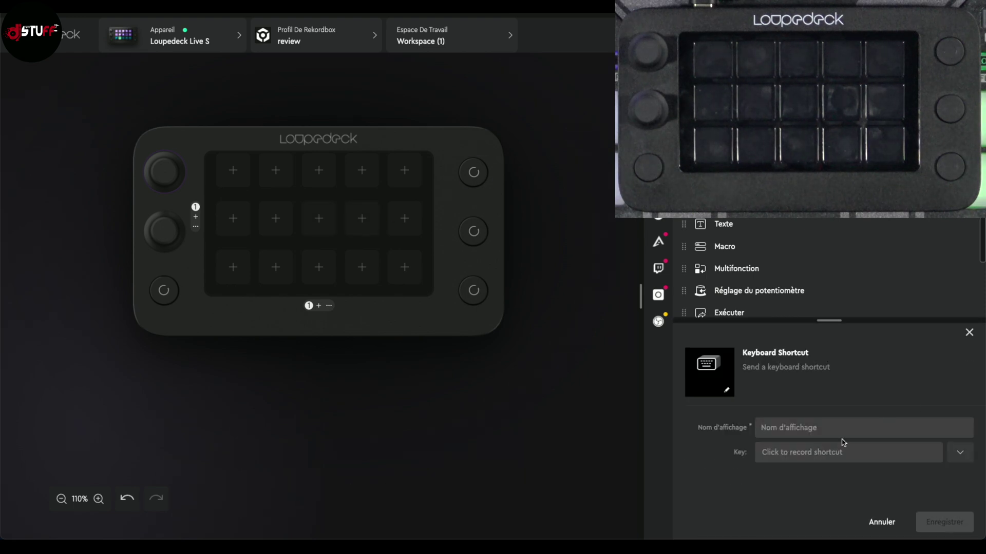
{"action": "key", "text": "super+Tab"}
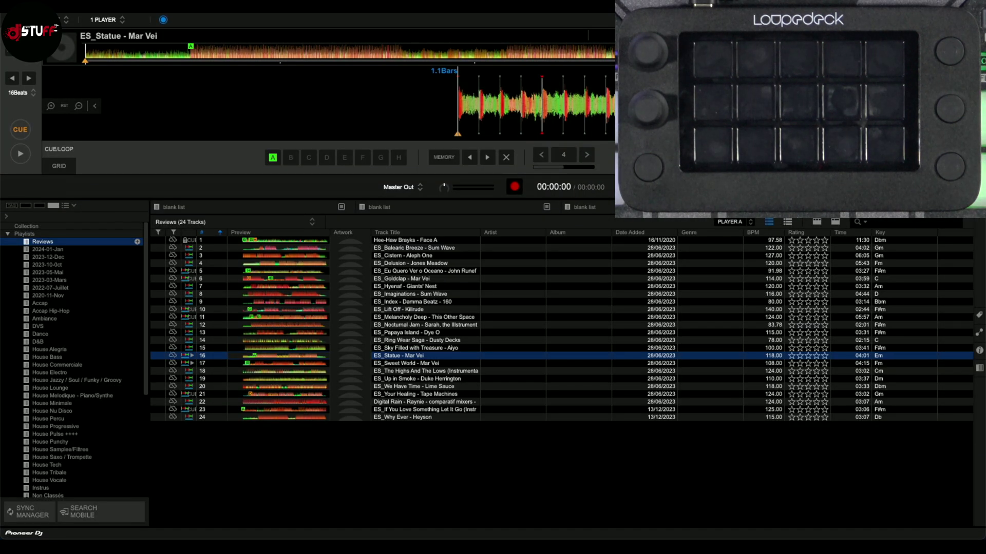
{"action": "key", "text": "super+comma"}
{"action": "left_click", "coordinate": [337, 152]}
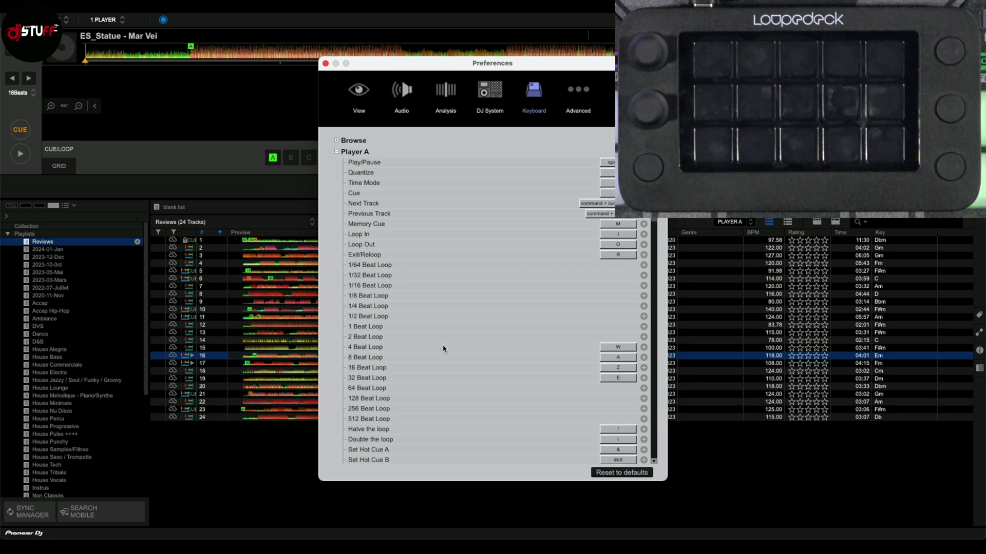
{"action": "left_click", "coordinate": [325, 63]}
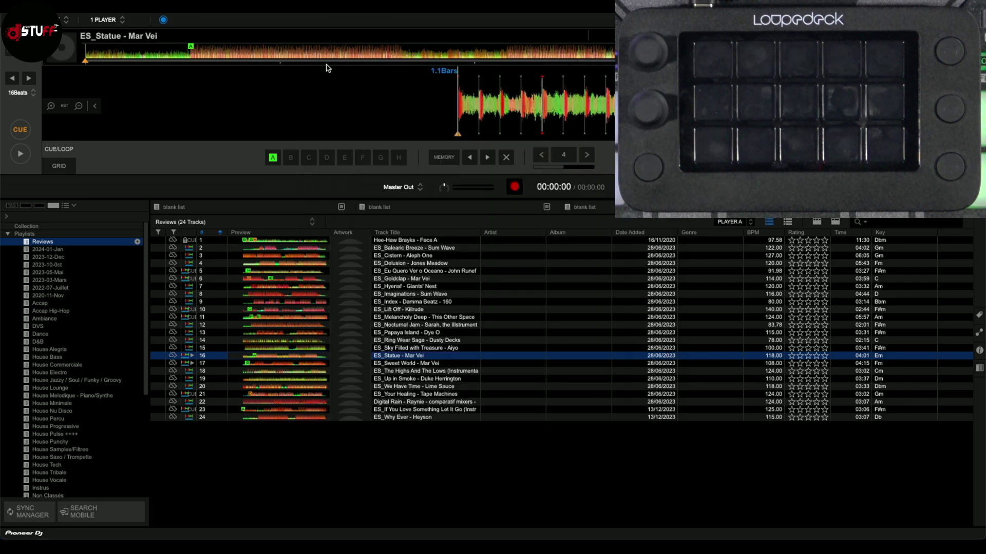
{"action": "key", "text": "alt+Tab"}
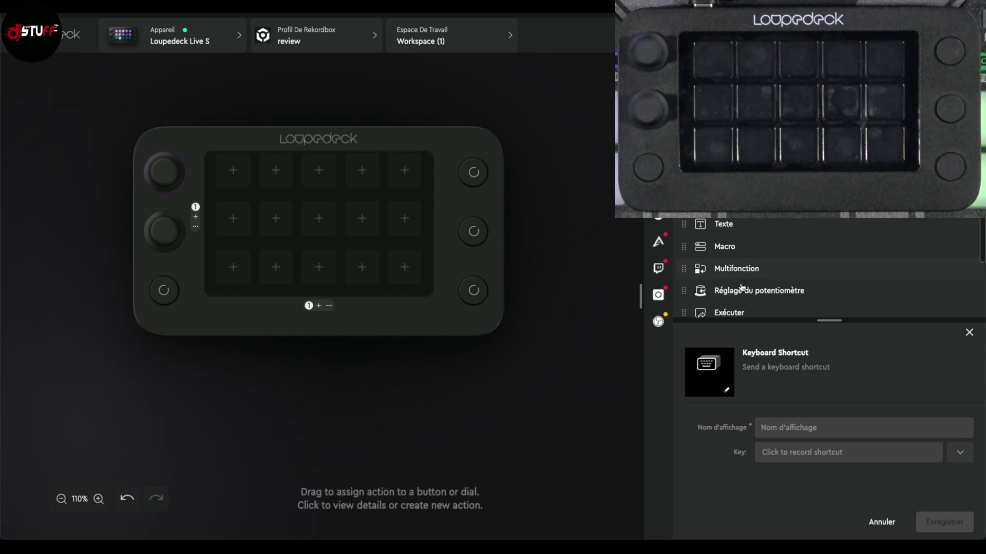
- Save a 'loop 4' keyboard shortcut sending W and place it on the first button
{"action": "type", "text": "loop 4"}
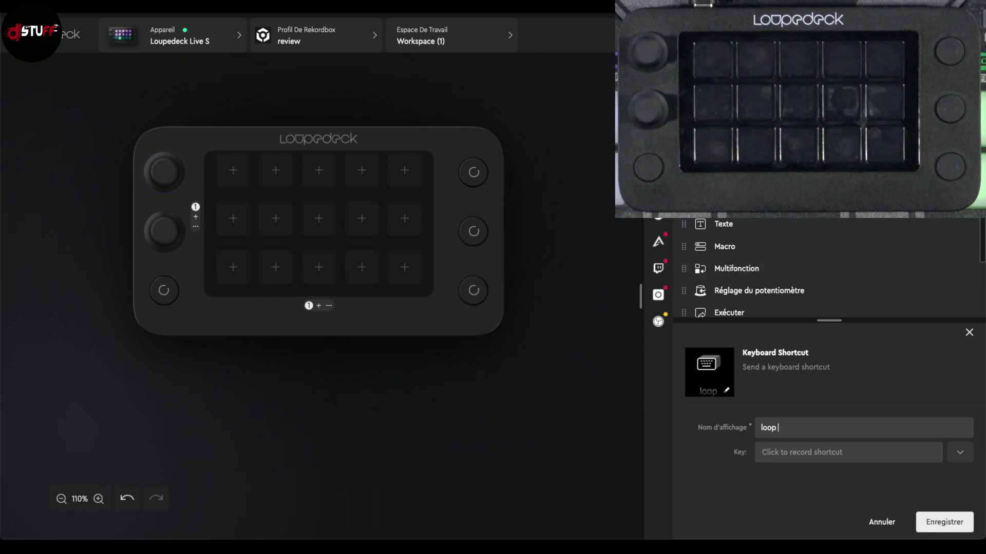
{"action": "left_click", "coordinate": [777, 448]}
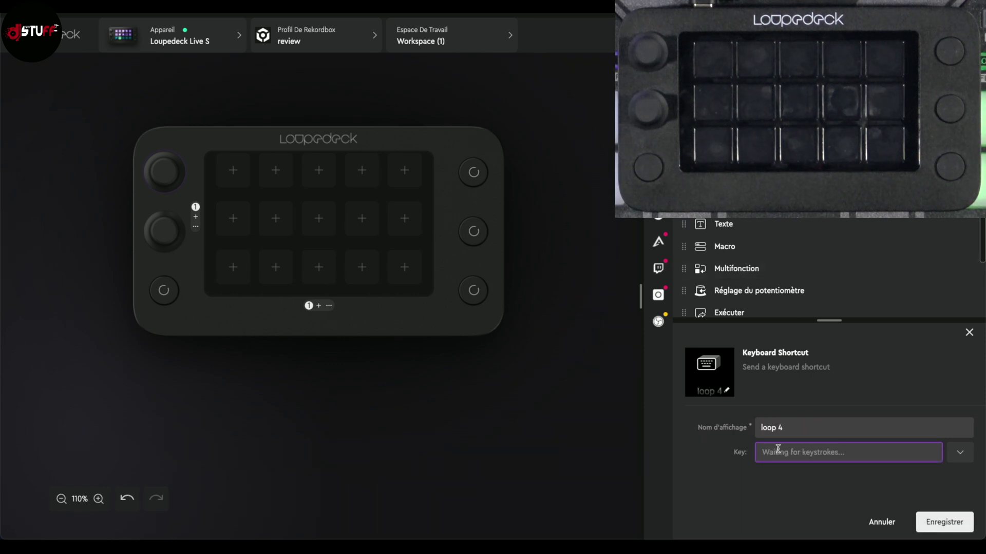
{"action": "key", "text": "w"}
{"action": "left_click", "coordinate": [944, 522]}
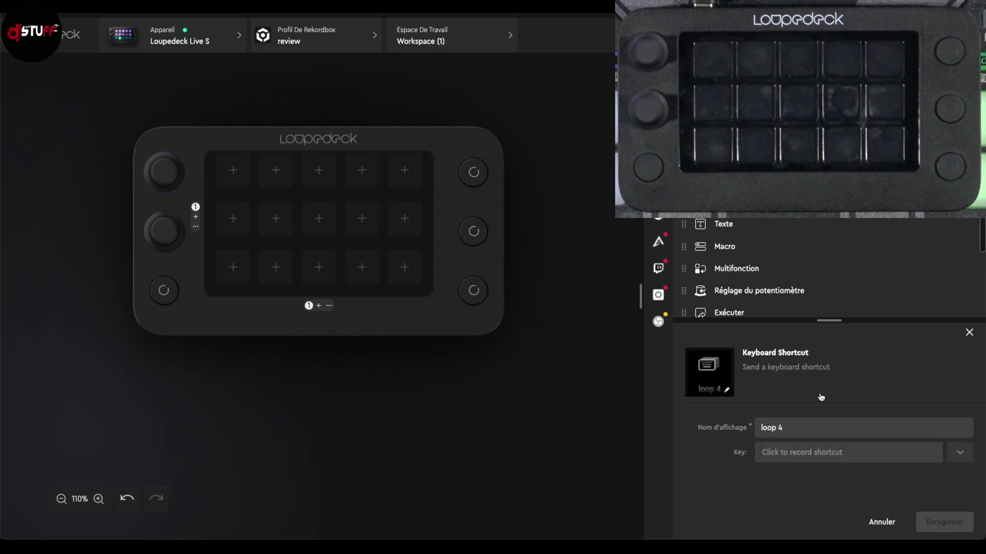
{"action": "left_click_drag", "start_coordinate": [739, 294], "coordinate": [232, 168]}
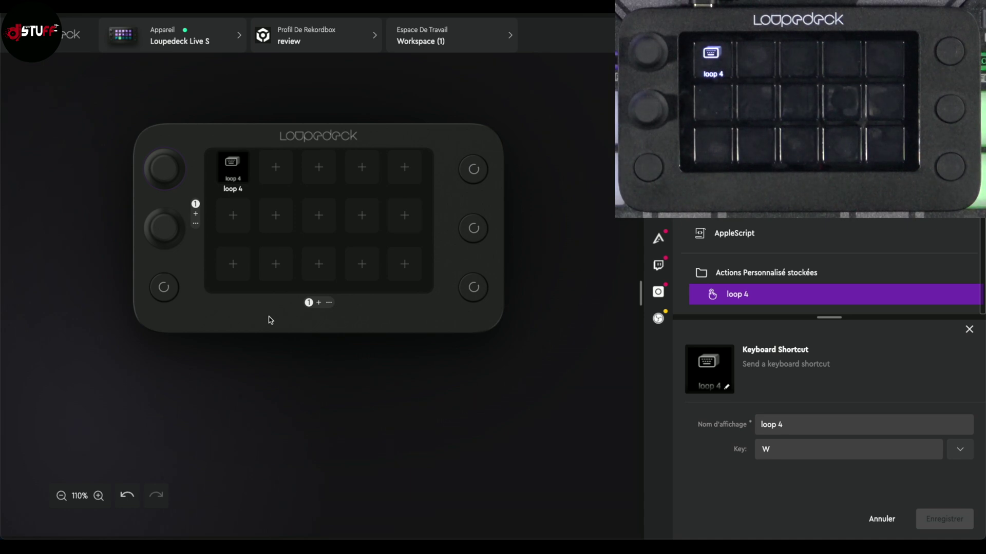
{"action": "key", "text": "super+Tab"}
{"action": "key", "text": "super+Tab"}
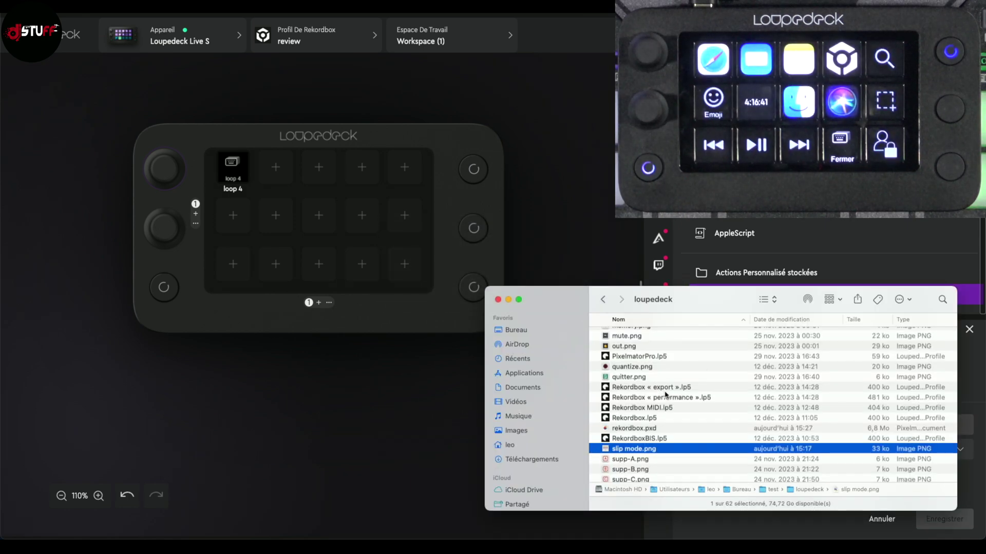
- Drag 4.png from Finder onto the first button as the loop 4 icon
{"action": "scroll", "coordinate": [666, 394], "scroll_direction": "up", "scroll_amount": 15}
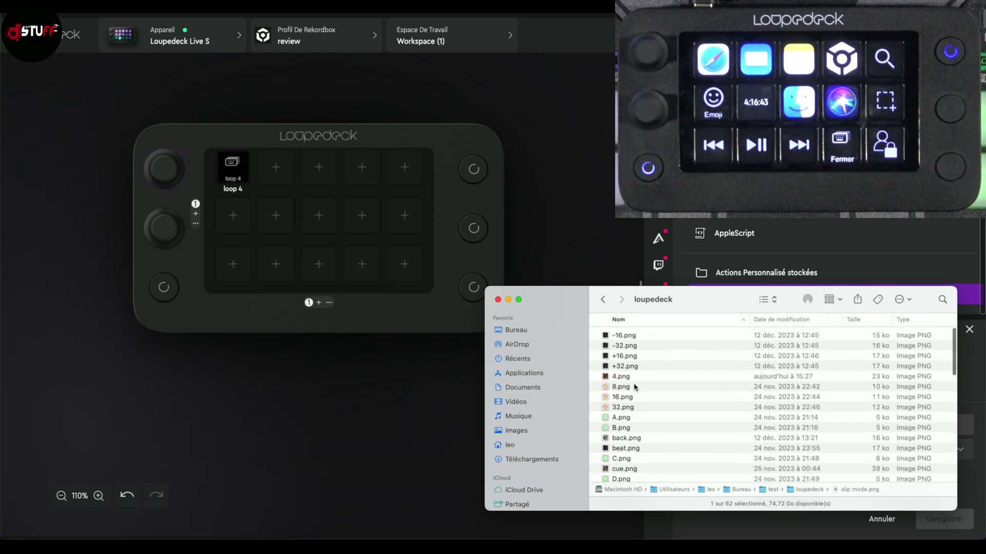
{"action": "left_click_drag", "start_coordinate": [622, 377], "coordinate": [236, 174]}
{"action": "left_click", "coordinate": [293, 440]}
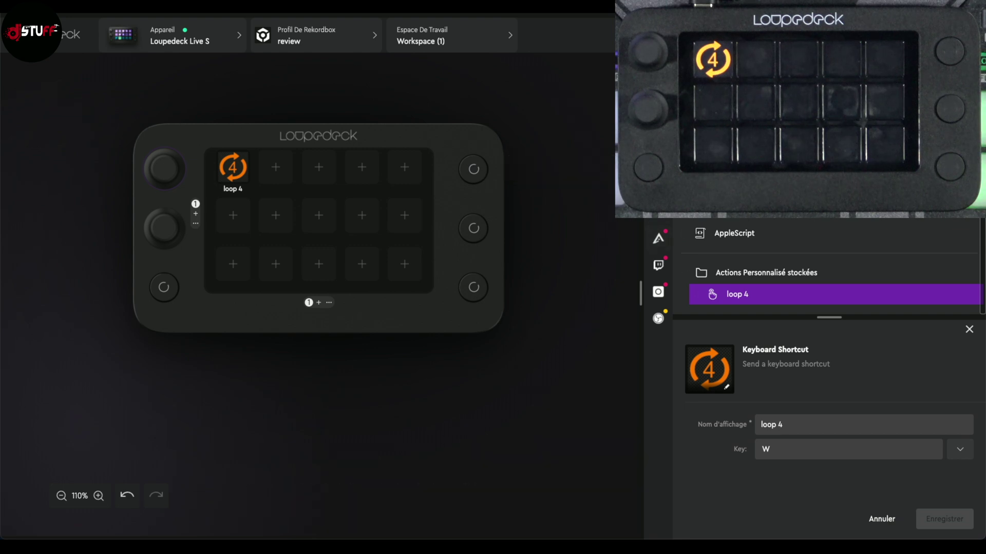
- Open the MIDI plugin's actions and start a new MIDI action
{"action": "left_click", "coordinate": [658, 184]}
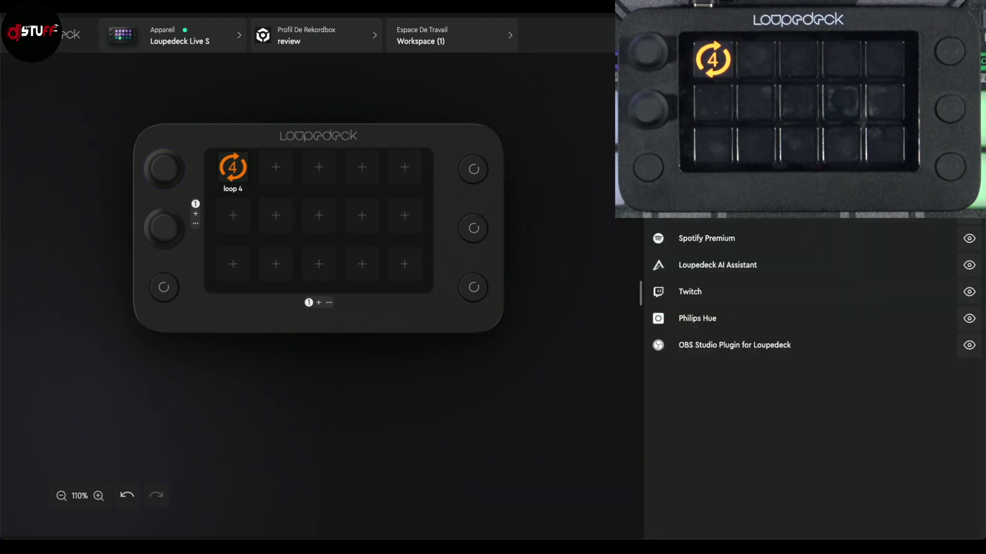
{"action": "left_click", "coordinate": [658, 185]}
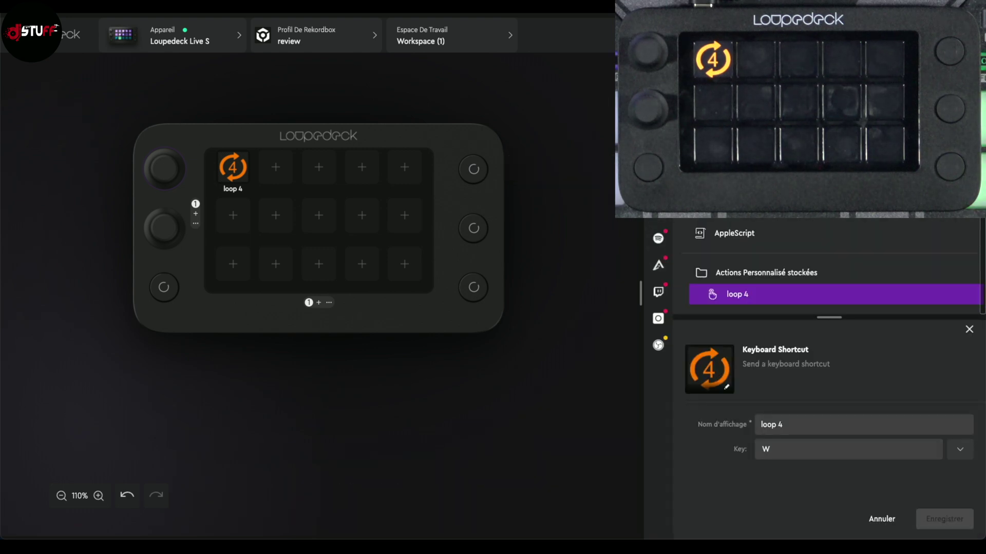
{"action": "left_click", "coordinate": [658, 211]}
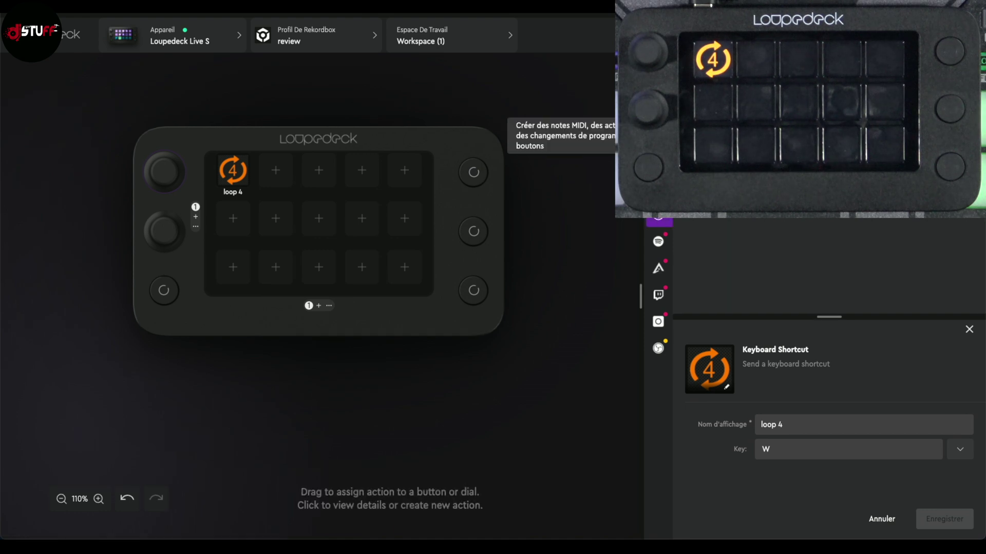
{"action": "left_click", "coordinate": [719, 135]}
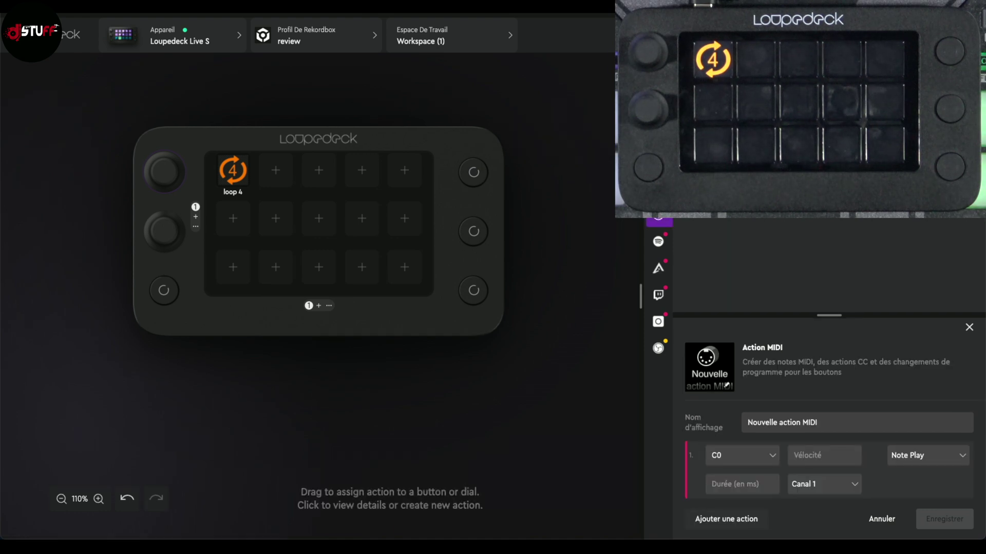
- Rename the new MIDI action to 'slip mode', checking the message type choices
{"action": "triple_click", "coordinate": [818, 423]}
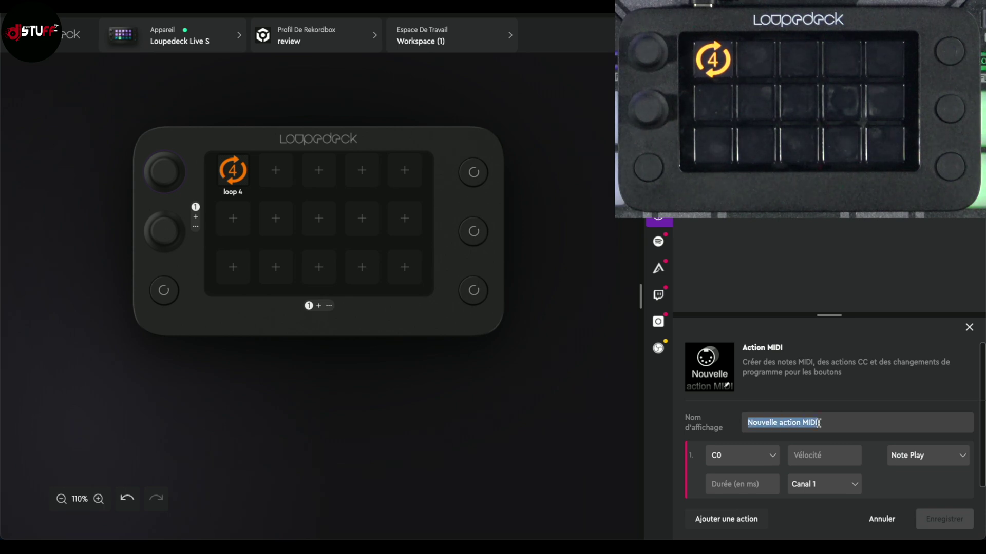
{"action": "left_click", "coordinate": [830, 423]}
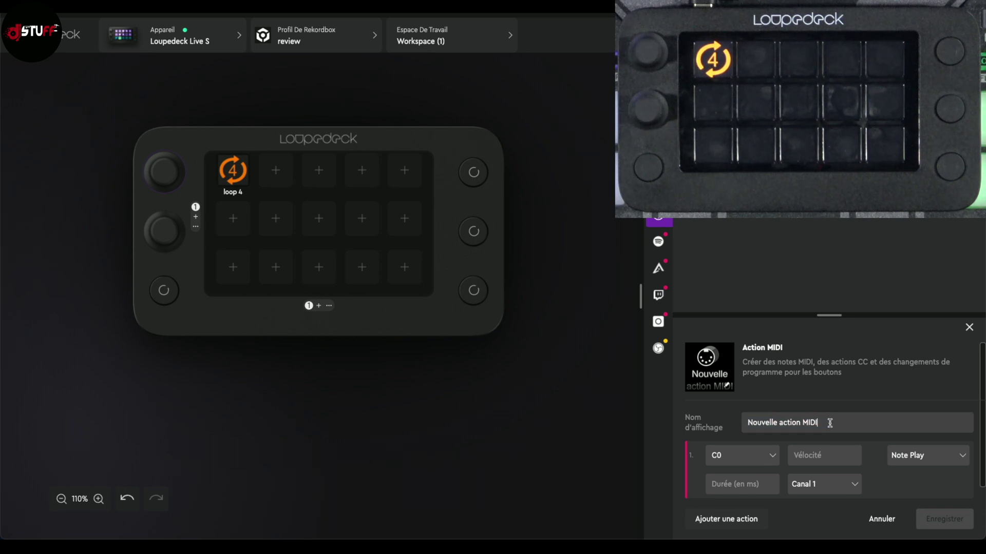
{"action": "triple_click", "coordinate": [741, 421]}
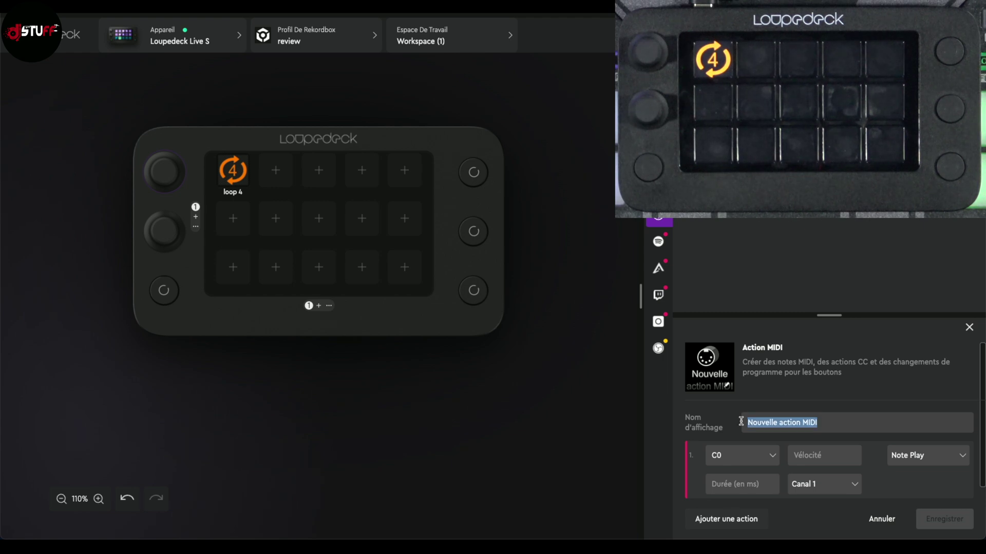
{"action": "left_click", "coordinate": [919, 456]}
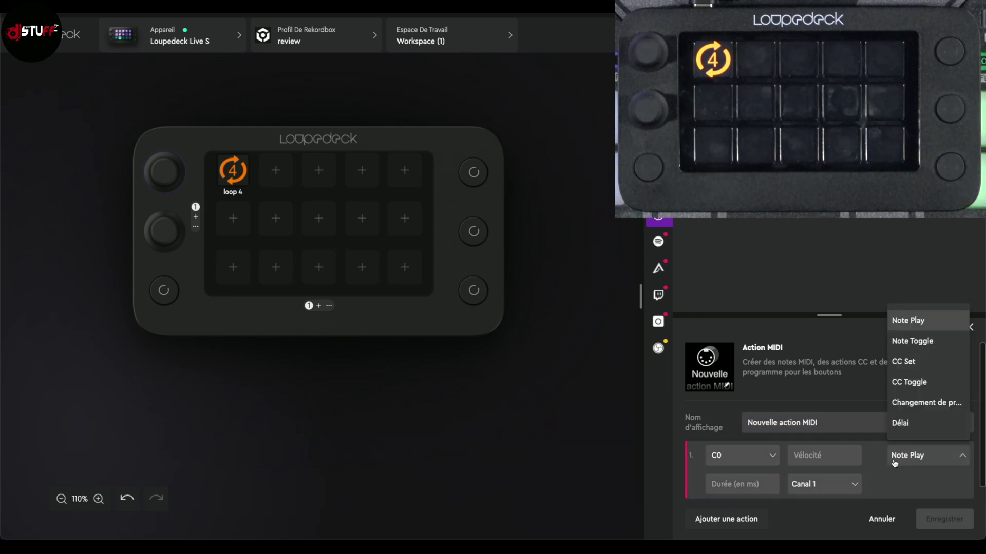
{"action": "left_click", "coordinate": [905, 340]}
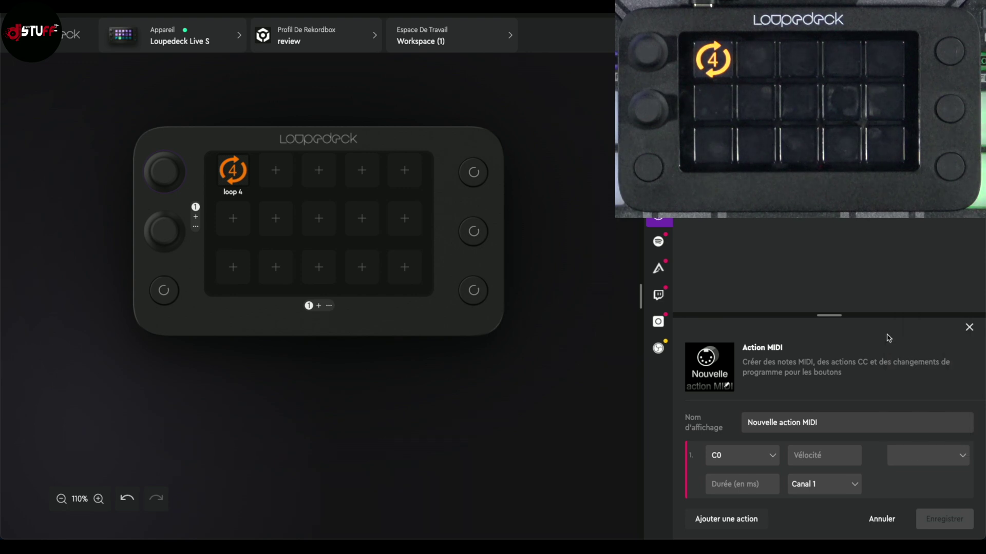
{"action": "left_click", "coordinate": [919, 456]}
{"action": "left_click", "coordinate": [903, 340]}
{"action": "left_click_drag", "start_coordinate": [836, 417], "coordinate": [719, 430]}
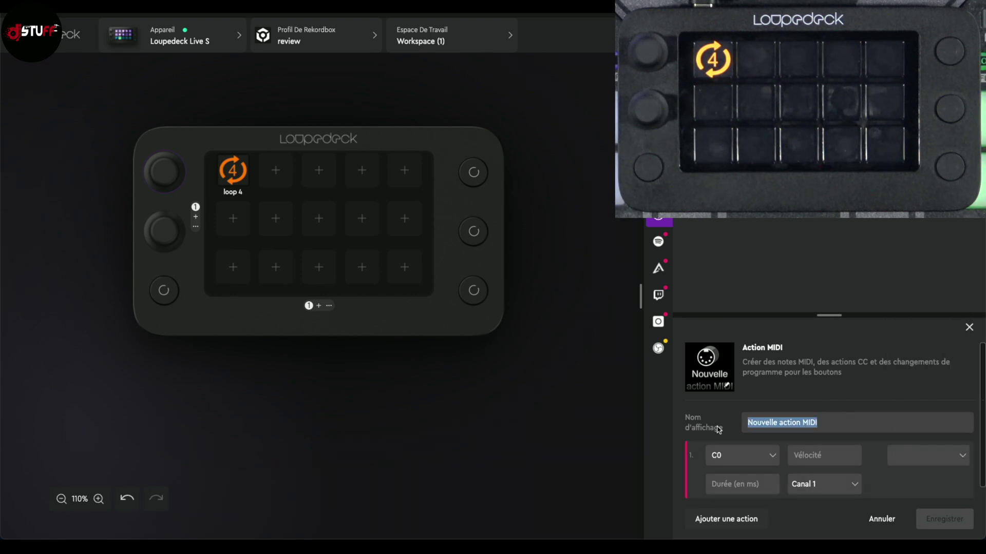
{"action": "type", "text": "s"}
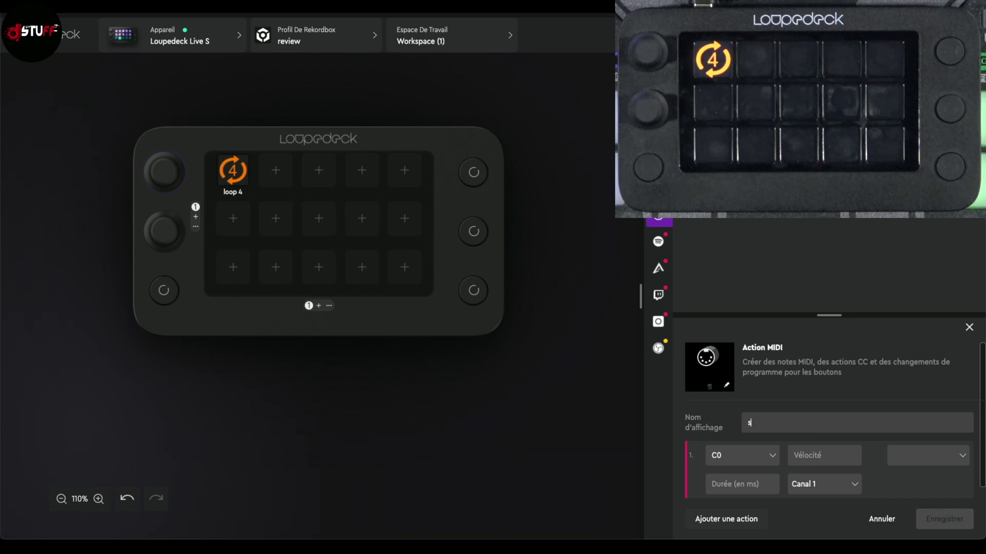
{"action": "type", "text": "lip mode"}
- Set note G8 with velocity 1 and duration 1, save, and assign it to the second button
{"action": "left_click", "coordinate": [734, 452]}
{"action": "scroll", "coordinate": [736, 378], "scroll_direction": "down", "scroll_amount": 10}
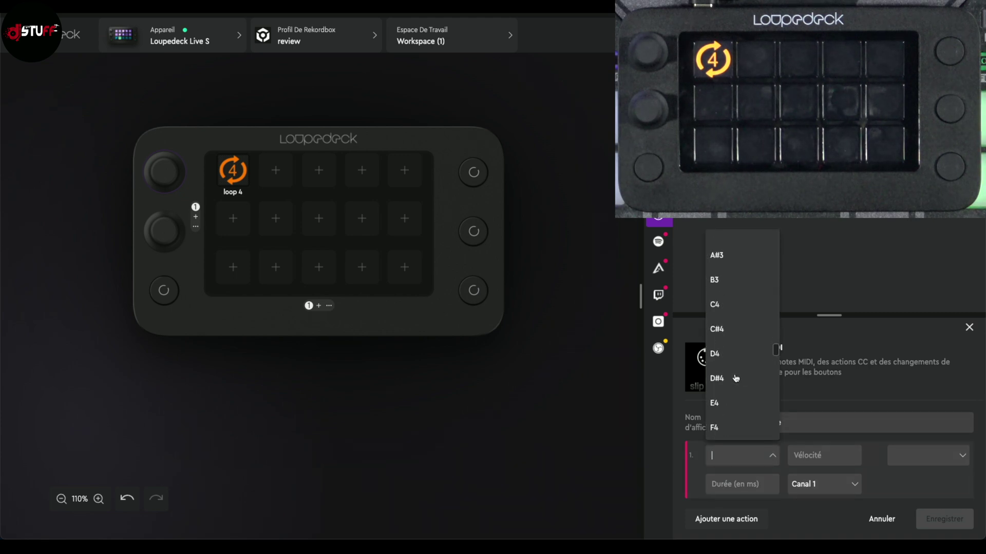
{"action": "scroll", "coordinate": [735, 379], "scroll_direction": "down", "scroll_amount": 15}
{"action": "left_click", "coordinate": [719, 422]}
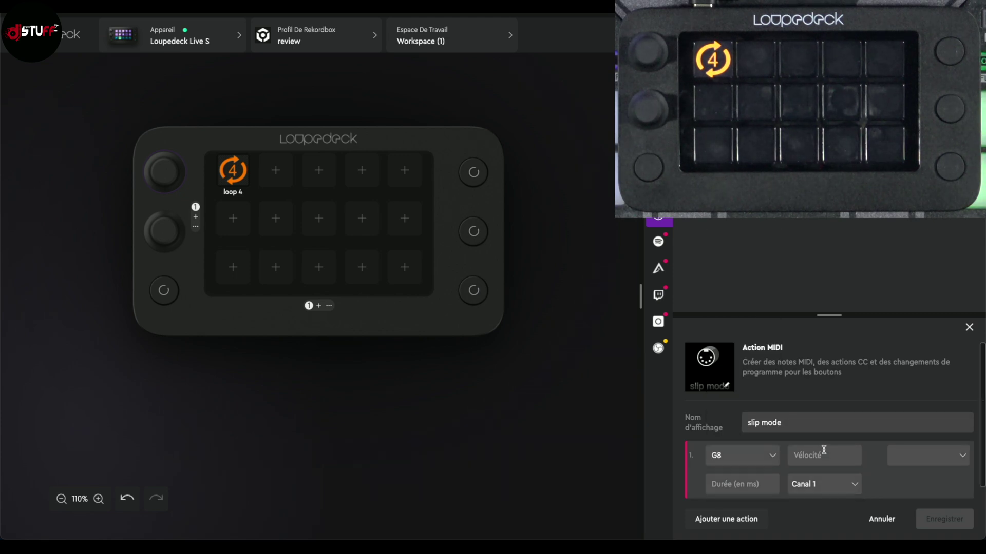
{"action": "type", "text": "11"}
{"action": "left_click", "coordinate": [940, 519]}
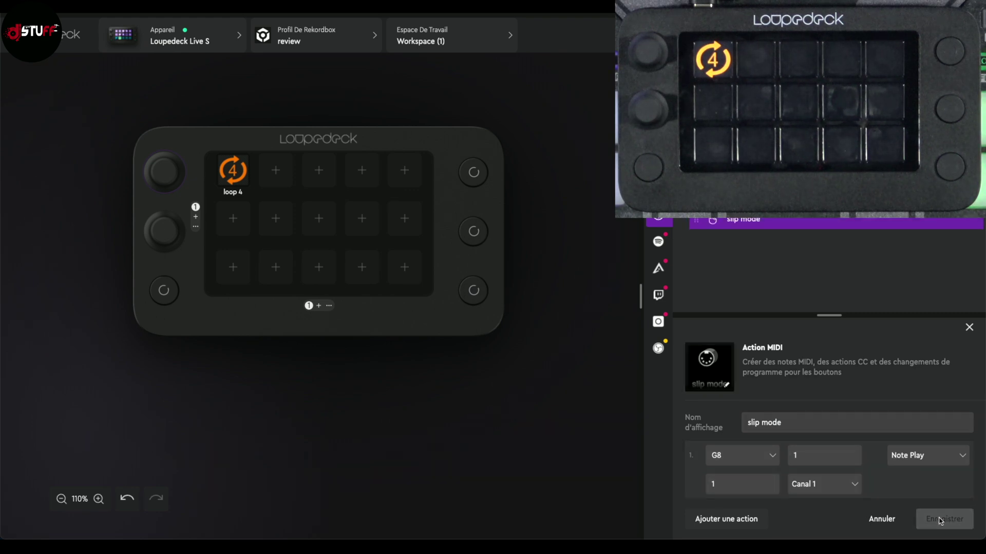
{"action": "left_click_drag", "start_coordinate": [744, 221], "coordinate": [269, 180]}
- Drag slip mode.png from the Finder loupedeck folder onto the slip mode button
{"action": "key", "text": "super+Tab"}
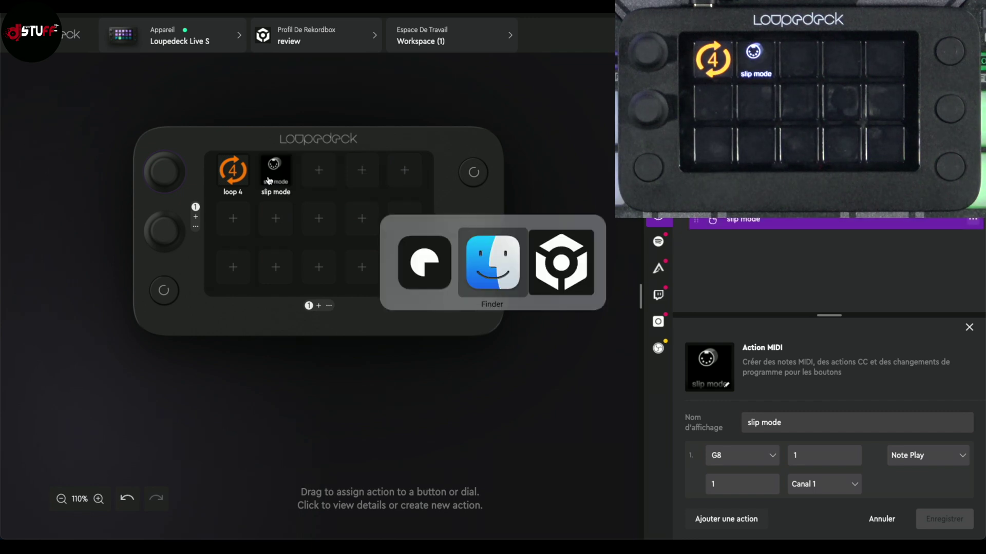
{"action": "left_click", "coordinate": [613, 390]}
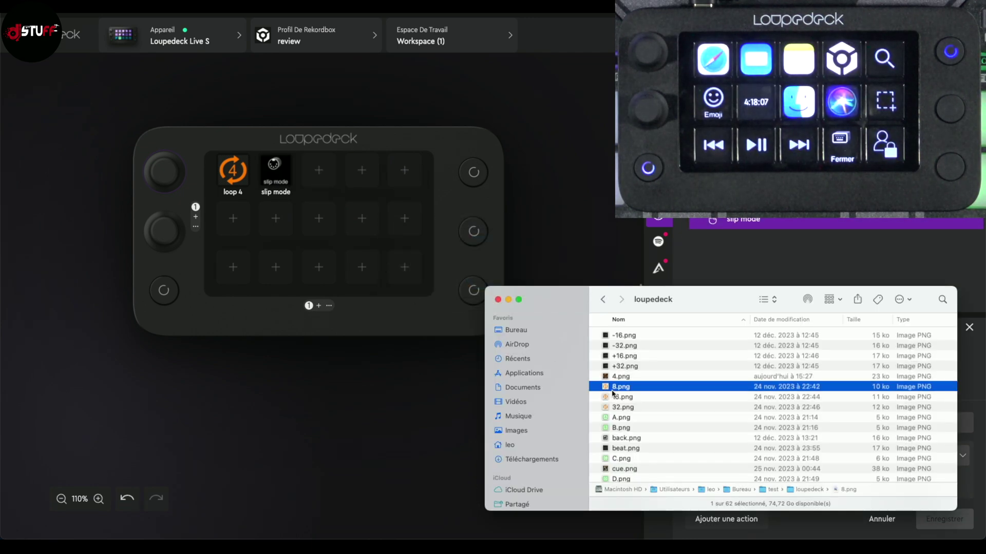
{"action": "type", "text": "slip"}
{"action": "scroll", "coordinate": [660, 396], "scroll_direction": "down", "scroll_amount": 3}
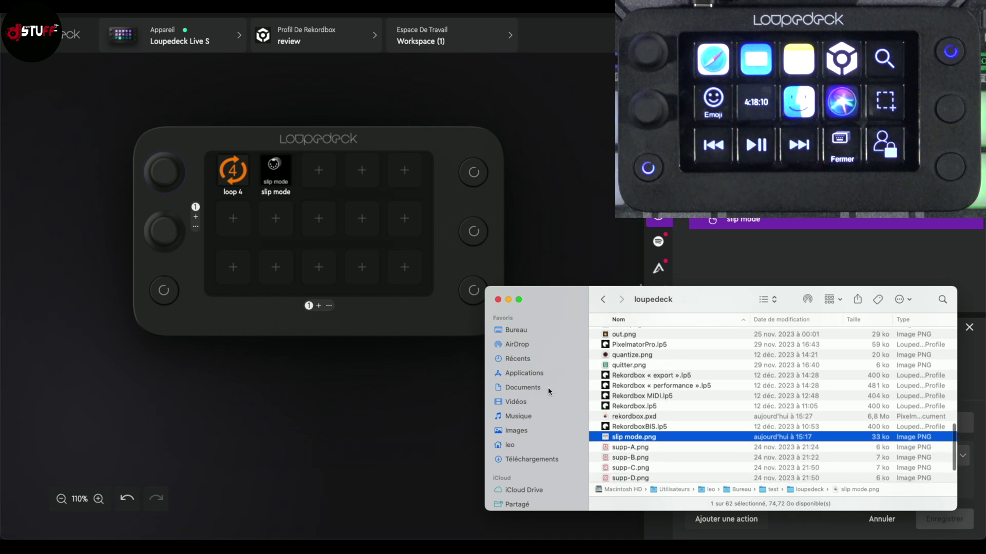
{"action": "left_click_drag", "start_coordinate": [634, 437], "coordinate": [275, 172]}
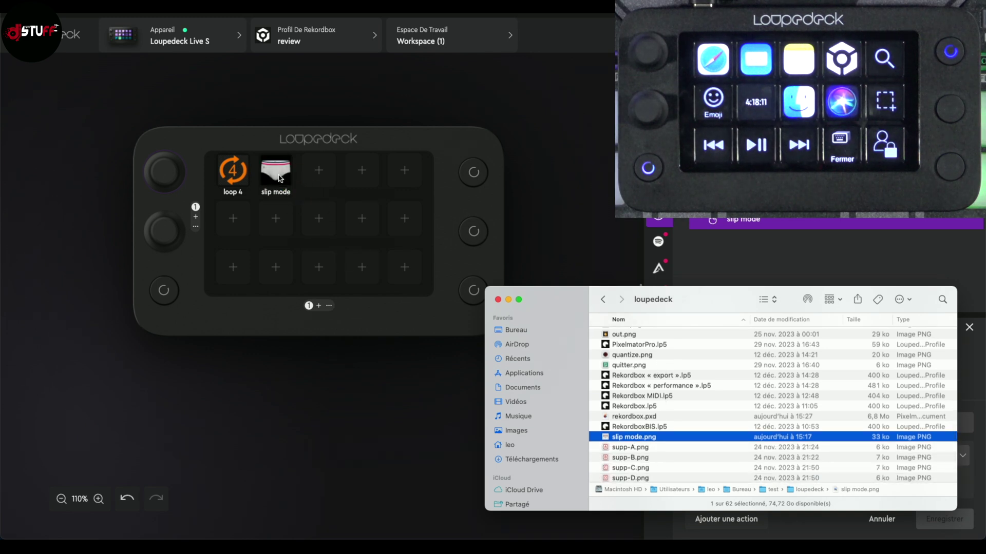
- Close the slip mode action editor and check the loop 4 and slip mode button settings
{"action": "left_click", "coordinate": [275, 94]}
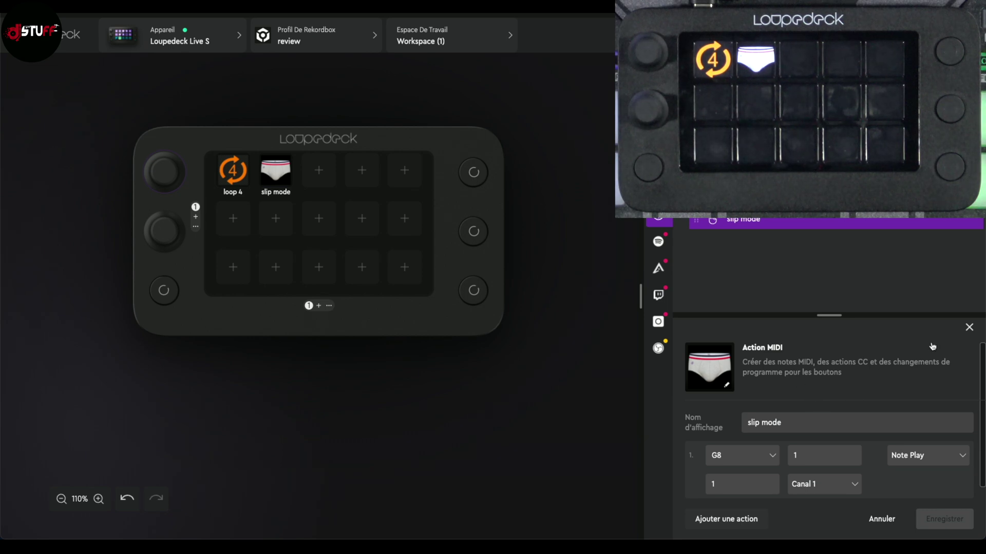
{"action": "left_click", "coordinate": [969, 327]}
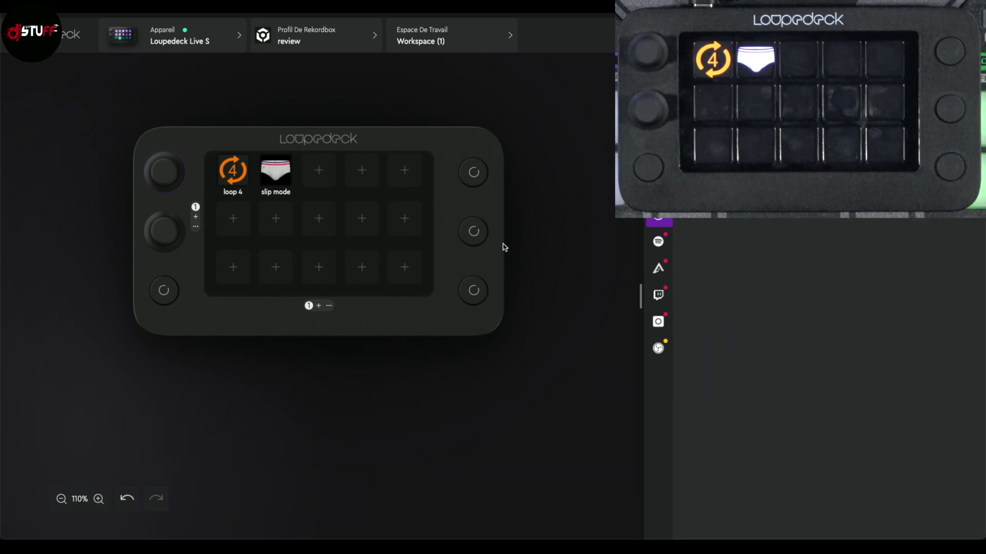
{"action": "left_click", "coordinate": [231, 174]}
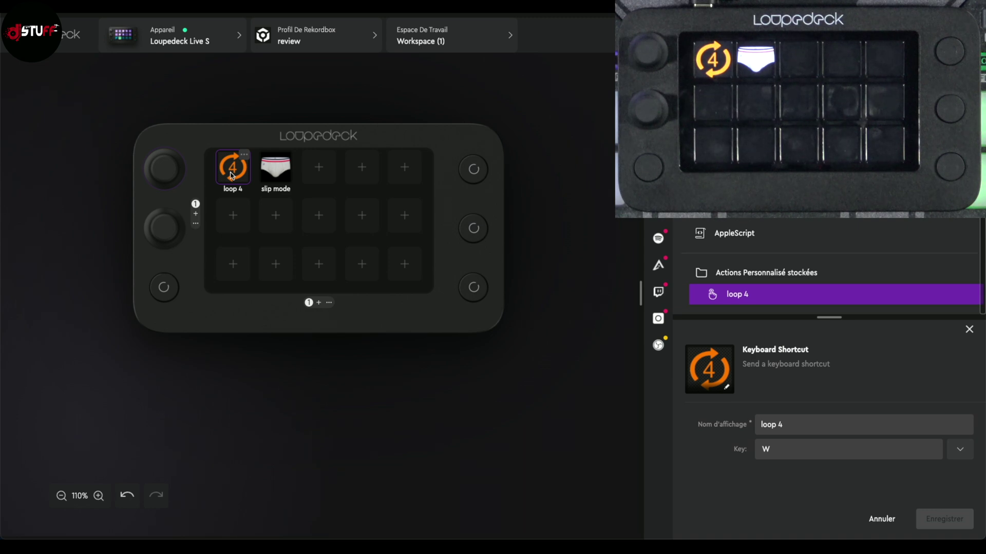
{"action": "left_click", "coordinate": [276, 170]}
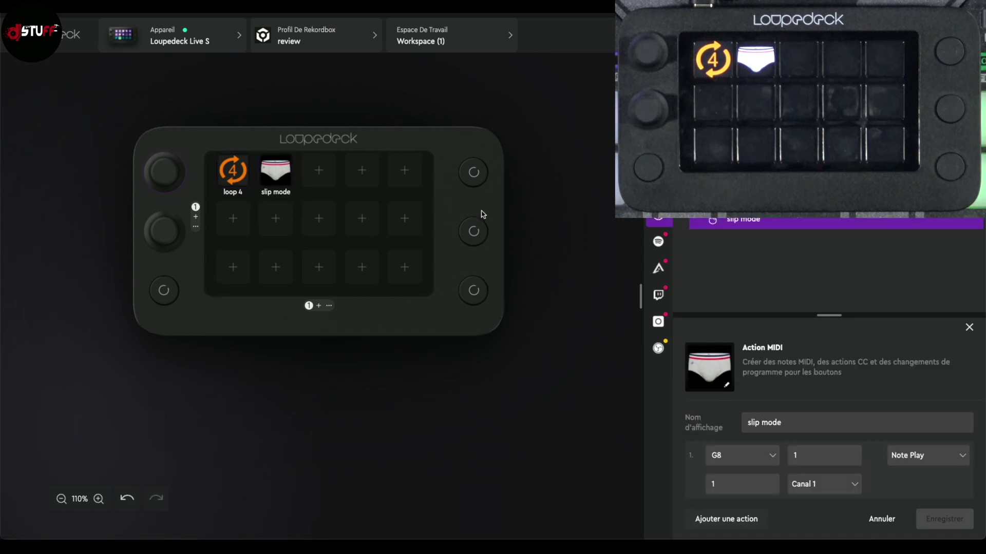
- Switch Rekordbox to the 2-deck performance layout, eject deck 2, and play Statue on deck 1
{"action": "key", "text": "super+Tab"}
{"action": "key", "text": "super+Tab"}
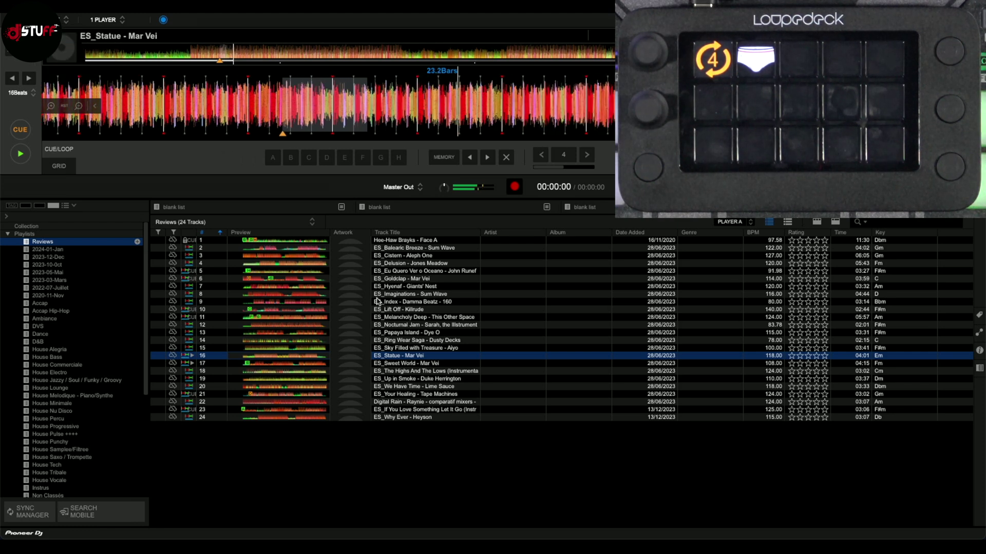
{"action": "key", "text": "ctrl+2"}
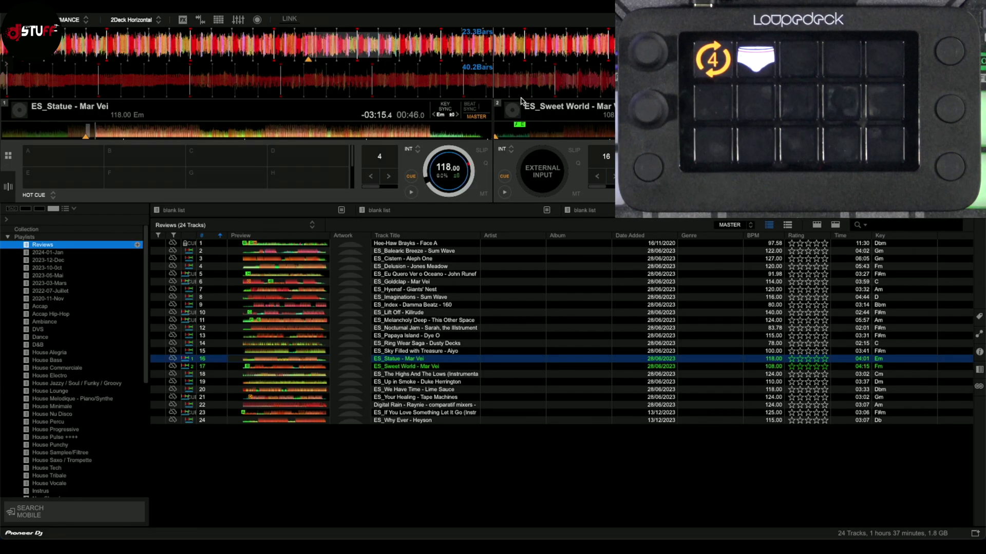
{"action": "left_click", "coordinate": [513, 111]}
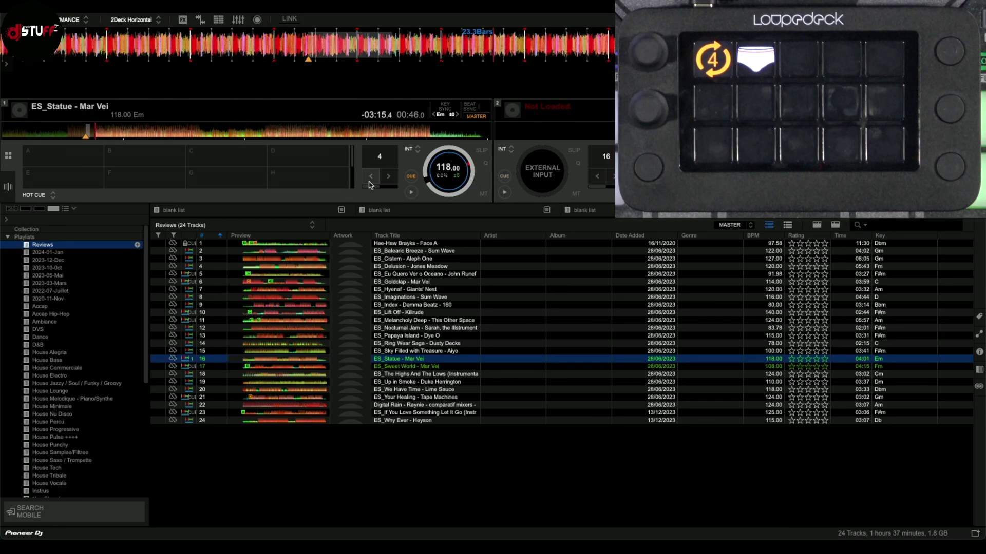
{"action": "left_click", "coordinate": [52, 130]}
{"action": "key", "text": "ctrl+b"}
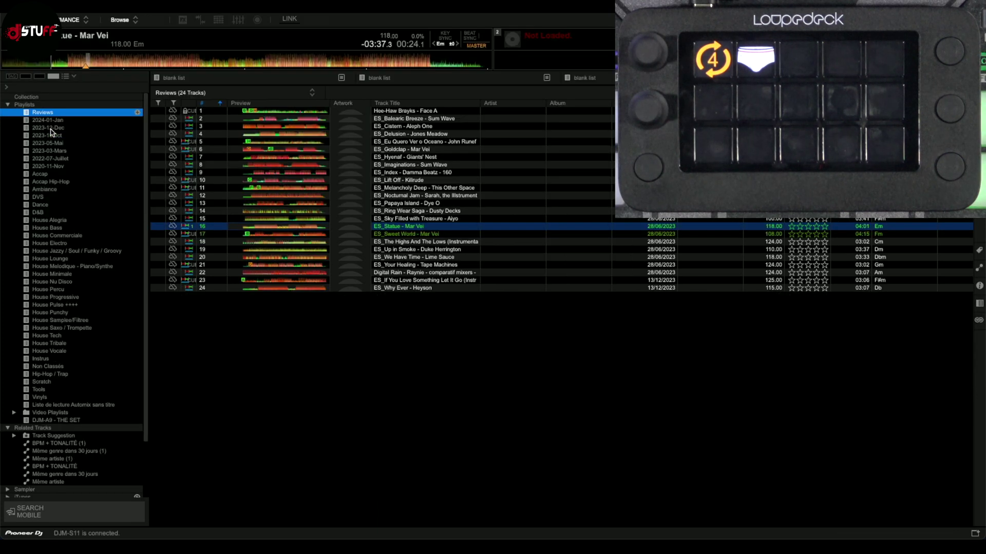
{"action": "key", "text": "ctrl+b"}
{"action": "left_click", "coordinate": [412, 193]}
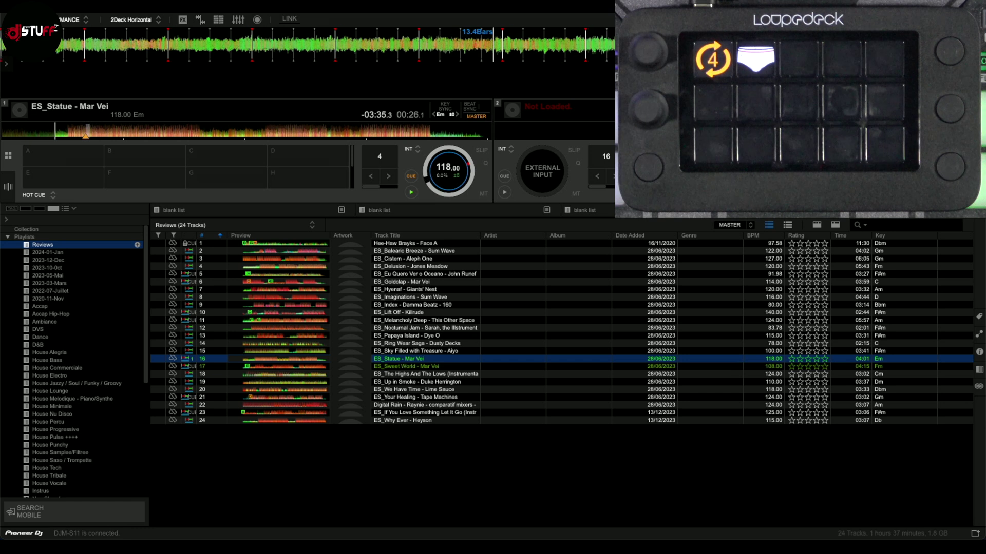
- MIDI-learn deck 1 Slip from the Loupedeck Live S Third jack output as code 807F
{"action": "left_click", "coordinate": [894, 19]}
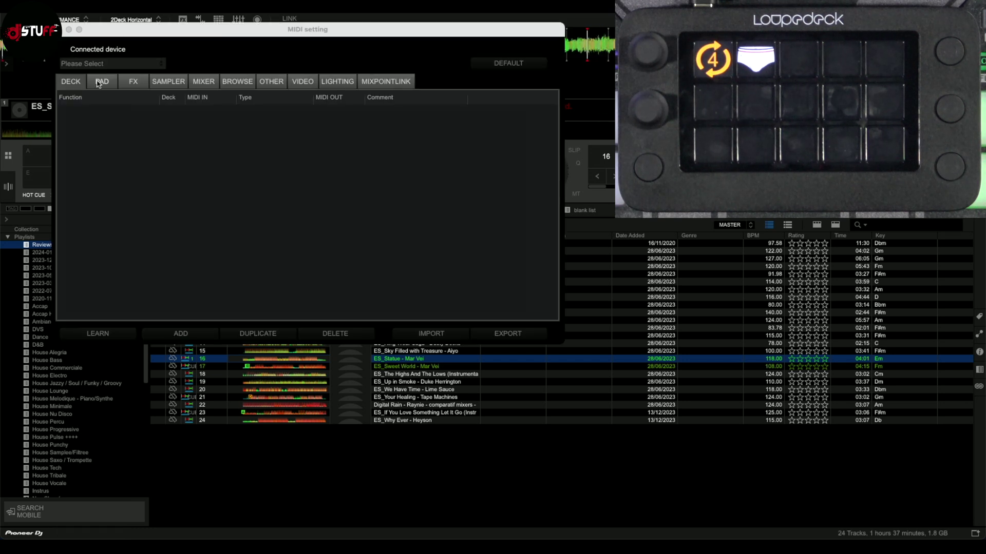
{"action": "left_click", "coordinate": [85, 65]}
{"action": "left_click", "coordinate": [82, 84]}
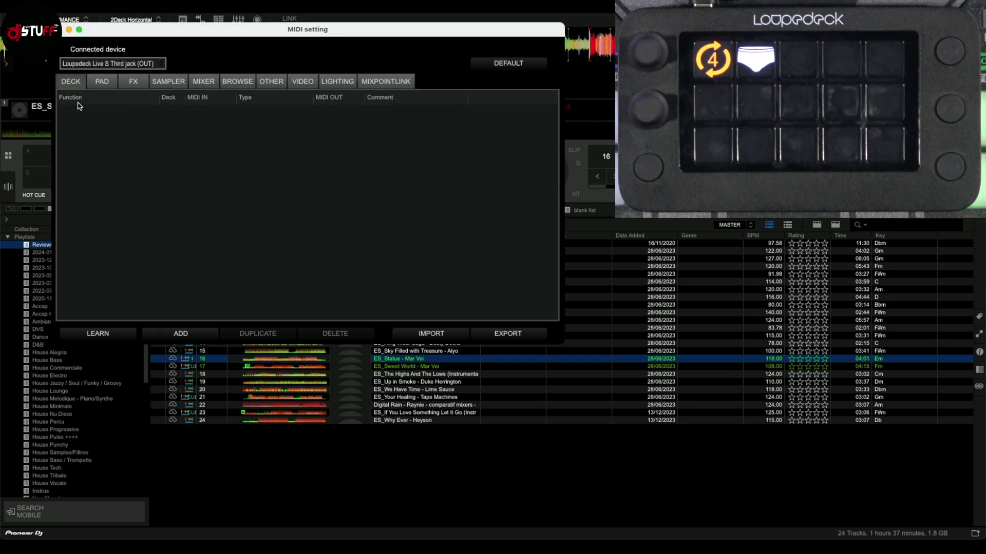
{"action": "left_click", "coordinate": [179, 334]}
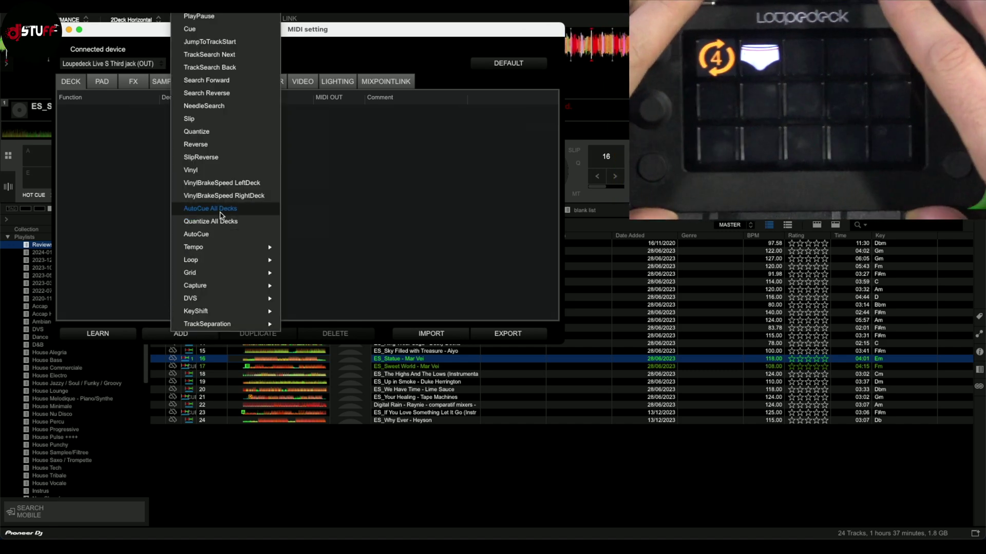
{"action": "left_click", "coordinate": [220, 120]}
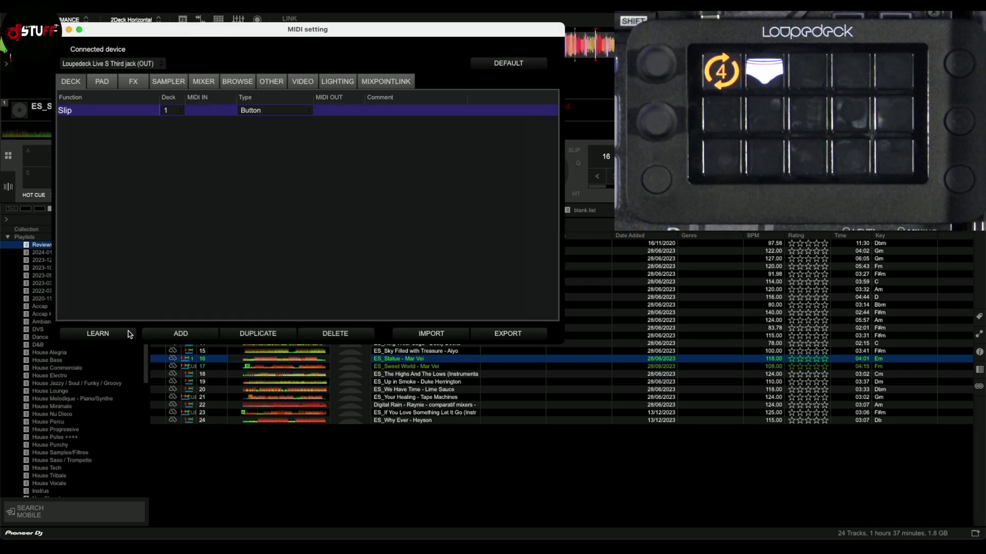
{"action": "left_click", "coordinate": [109, 333]}
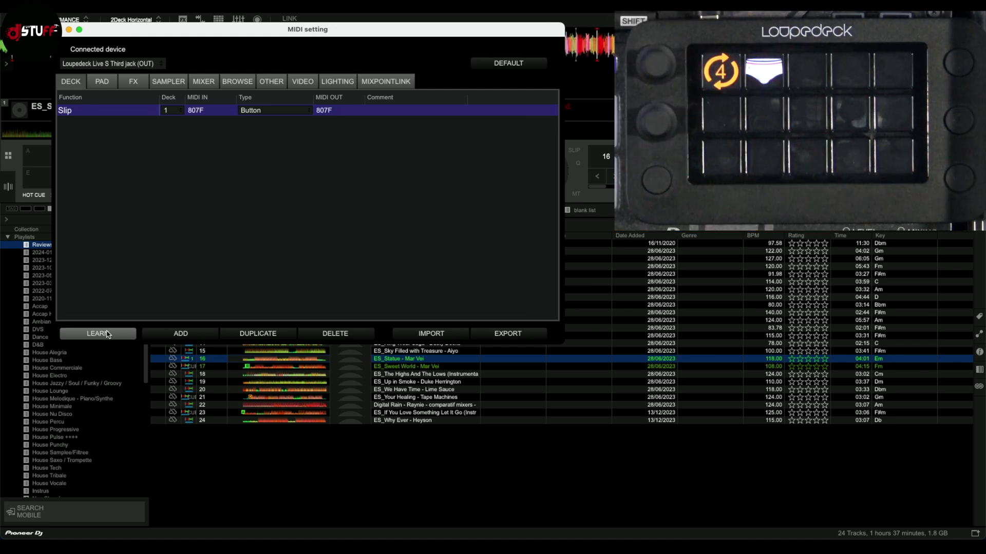
{"action": "left_click", "coordinate": [107, 334]}
{"action": "left_click", "coordinate": [60, 30]}
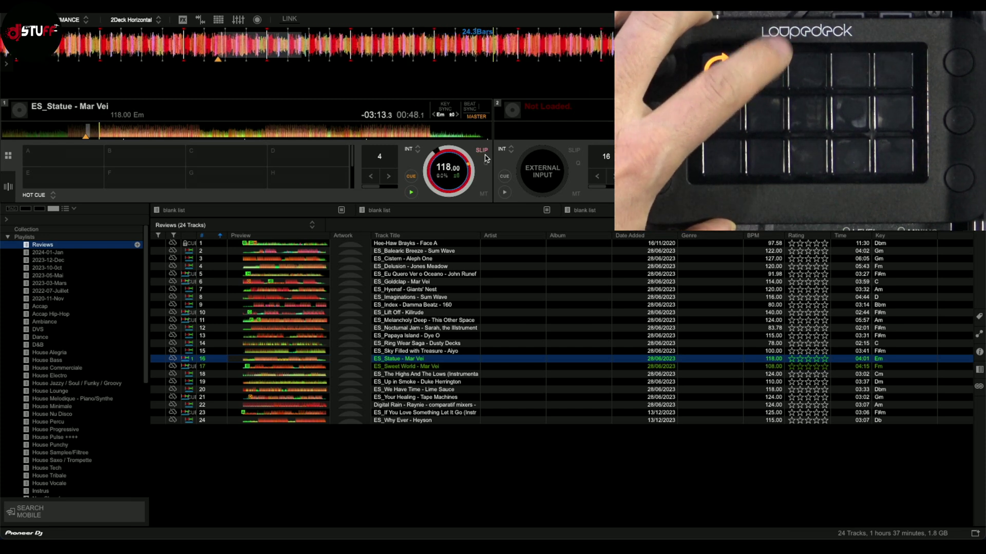
- Jump deck 1 back in the track and switch to the Browse layout
{"action": "left_click", "coordinate": [66, 133]}
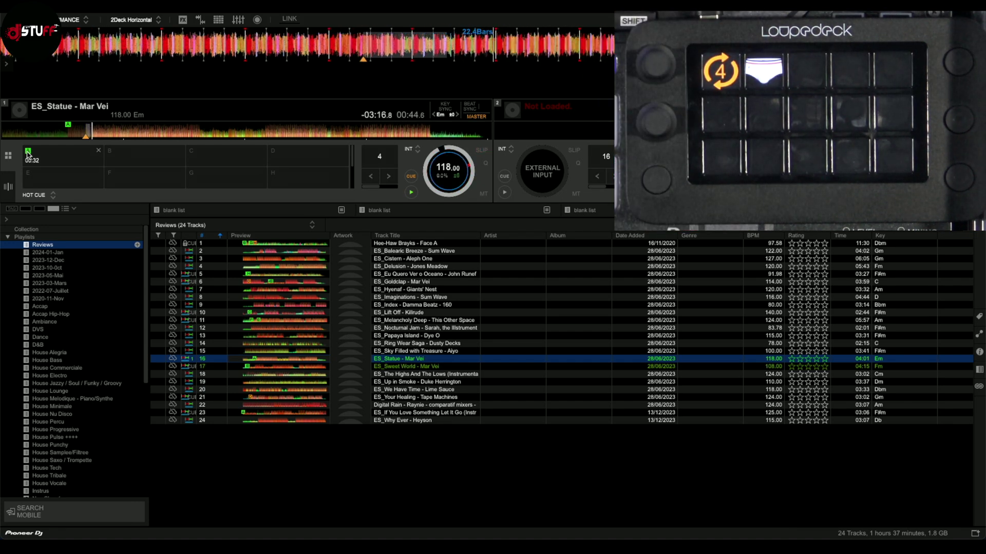
{"action": "key", "text": "ctrl+b"}
{"action": "key", "text": "ctrl+b"}
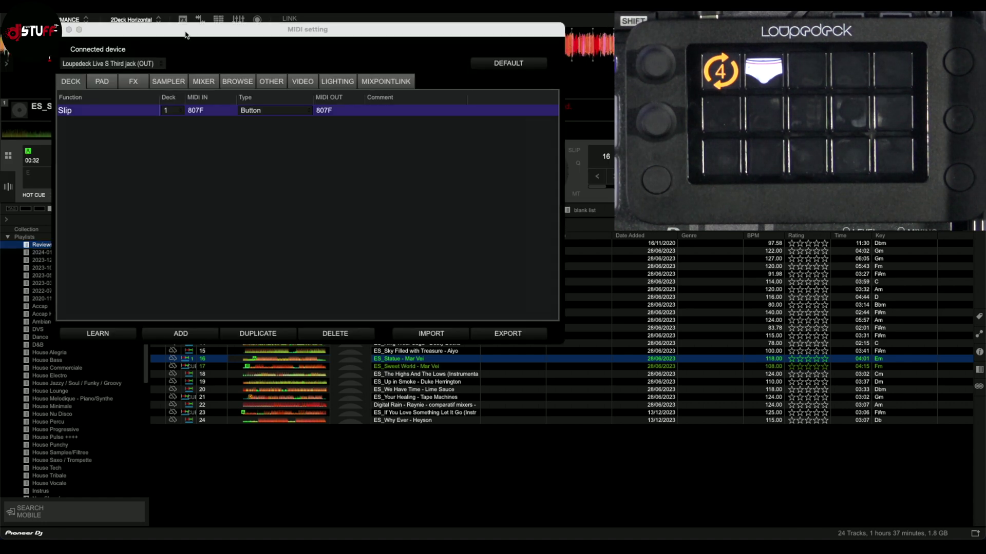
- Close rekordbox's MIDI settings, activate the rekordbox performance profile in Loupedeck, then return to rekordbox
{"action": "left_click", "coordinate": [68, 29]}
{"action": "key", "text": "super+Tab"}
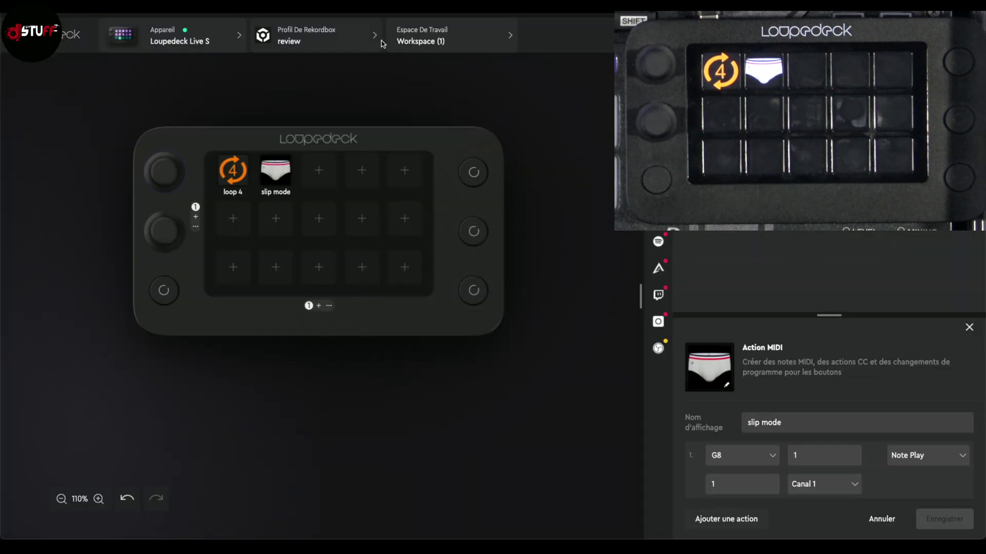
{"action": "left_click", "coordinate": [375, 37]}
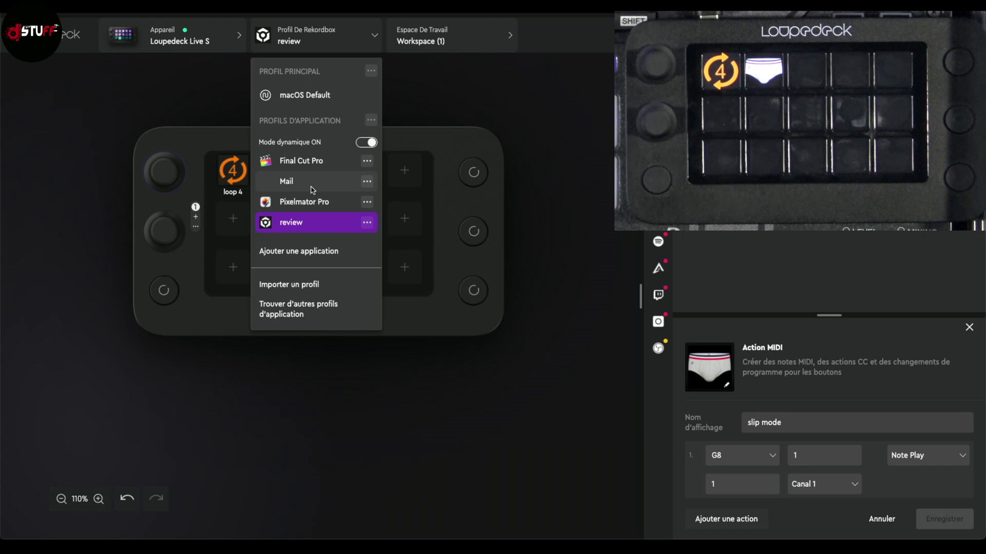
{"action": "left_click", "coordinate": [367, 222]}
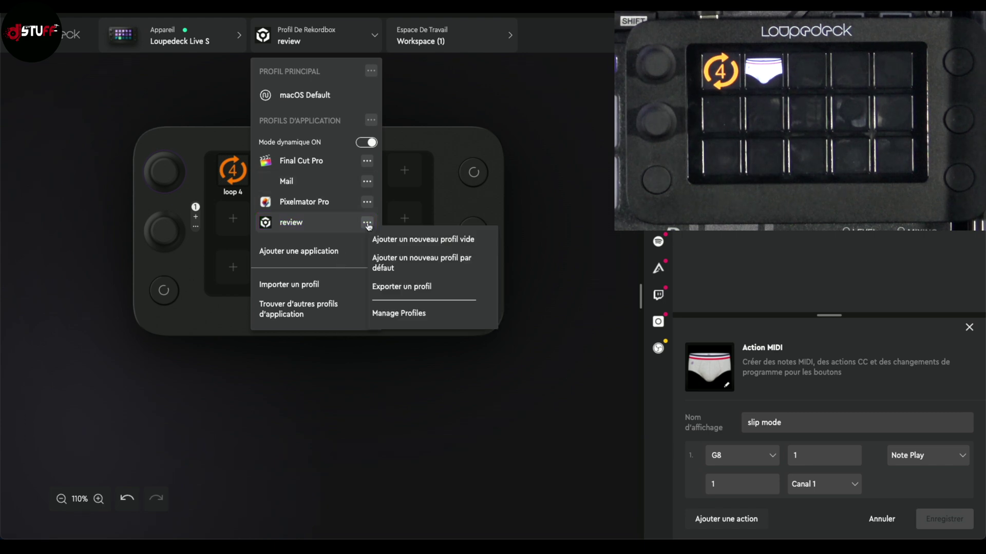
{"action": "left_click", "coordinate": [410, 315]}
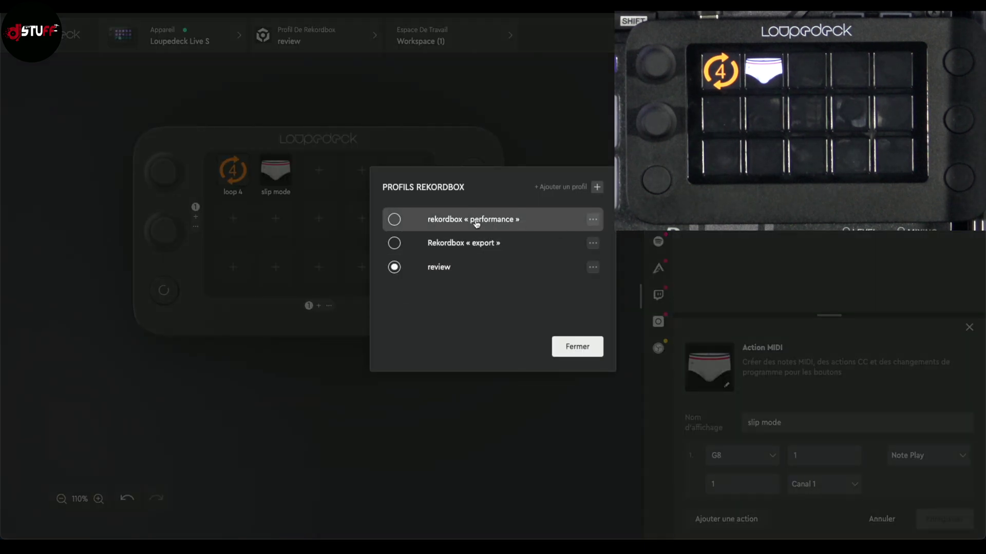
{"action": "left_click", "coordinate": [395, 222]}
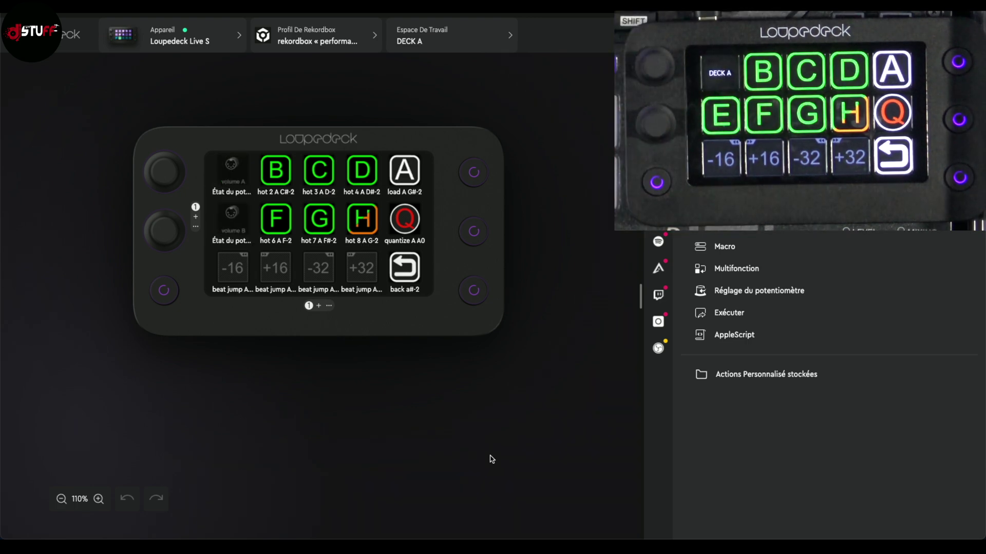
{"action": "key", "text": "super+Tab"}
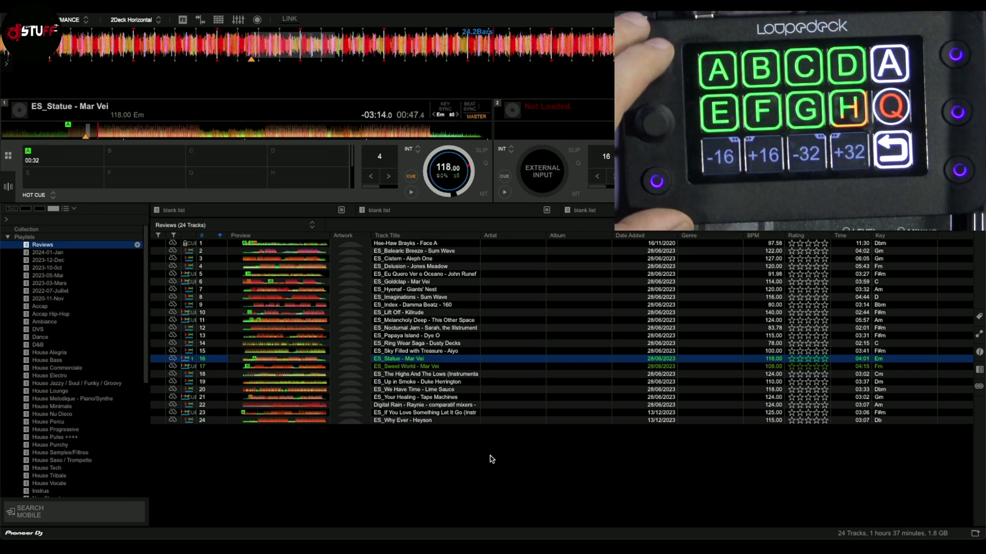
- Import the Loupedeck Live S Third jack (OUT).csv MIDI mappings without saving the current set
{"action": "left_click", "coordinate": [426, 320]}
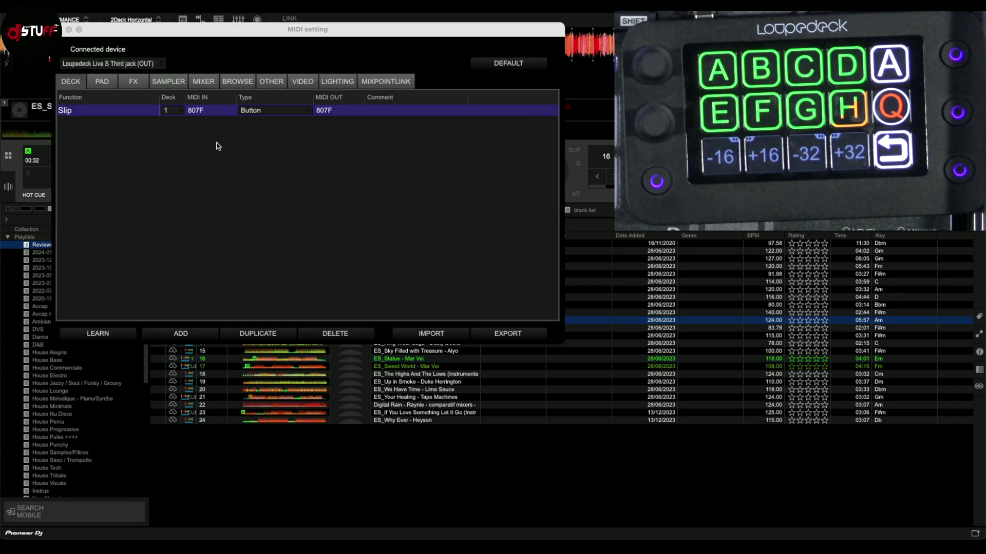
{"action": "left_click", "coordinate": [439, 335]}
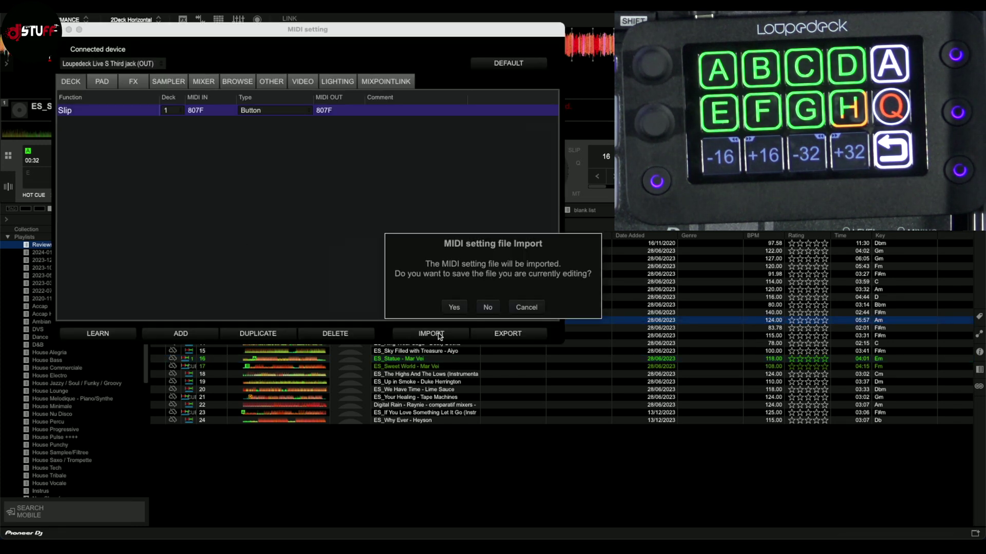
{"action": "left_click", "coordinate": [487, 308]}
{"action": "left_click", "coordinate": [407, 155]}
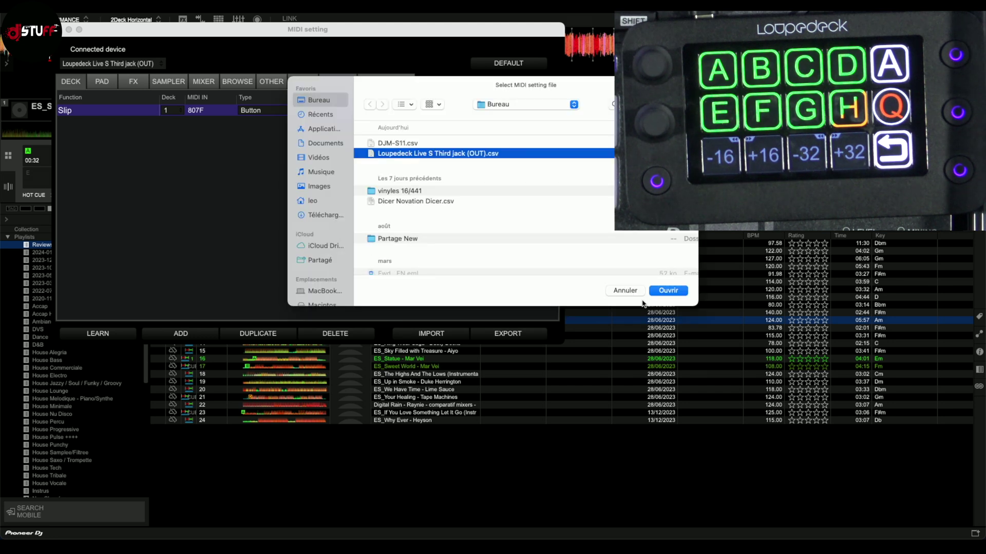
{"action": "left_click", "coordinate": [667, 291]}
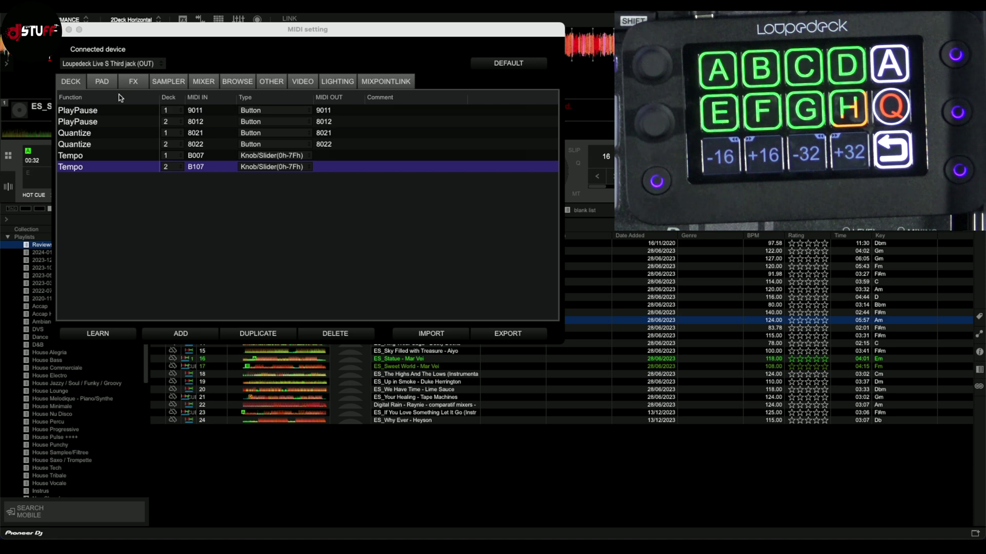
- Close the MIDI settings and load ES_Papaya Island, then ES_Statue - Mar Vei, onto deck 1
{"action": "key", "text": "super+w"}
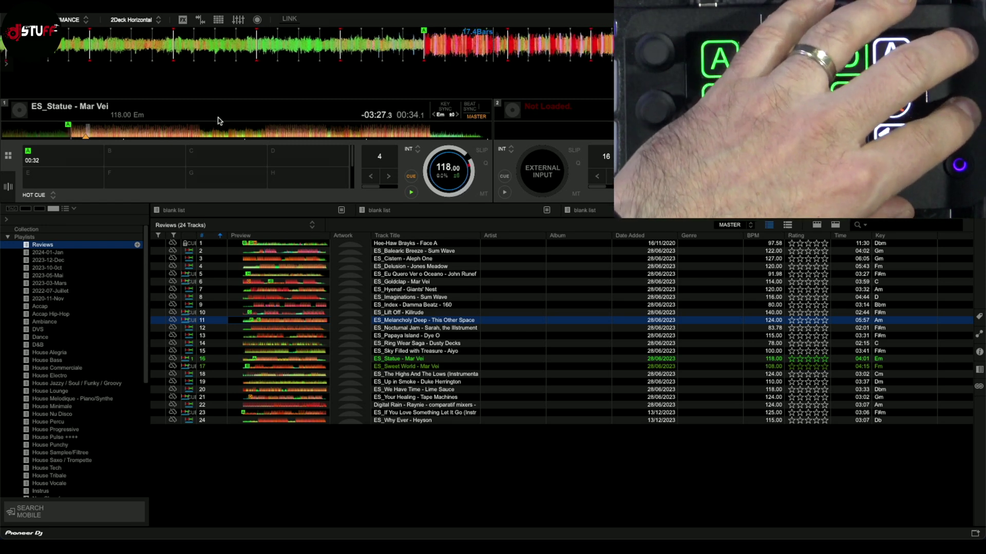
{"action": "key", "text": "Down"}
{"action": "key", "text": "Down"}
{"action": "key", "text": "Down"}
{"action": "key", "text": "Up"}
{"action": "key", "text": "Up"}
{"action": "key", "text": "Up"}
{"action": "key", "text": "Up"}
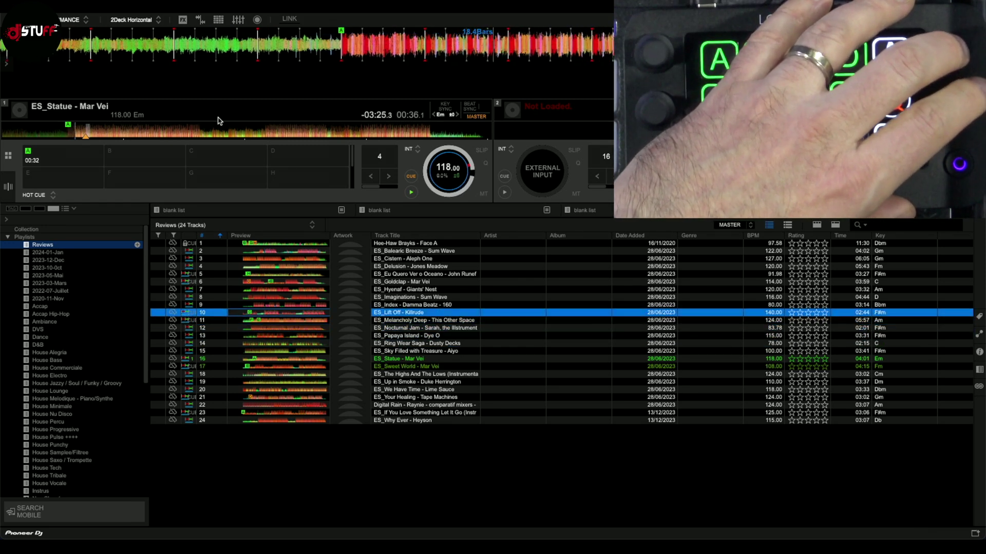
{"action": "key", "text": "Up"}
{"action": "key", "text": "Down"}
{"action": "key", "text": "Down"}
{"action": "key", "text": "Down"}
{"action": "key", "text": "Down"}
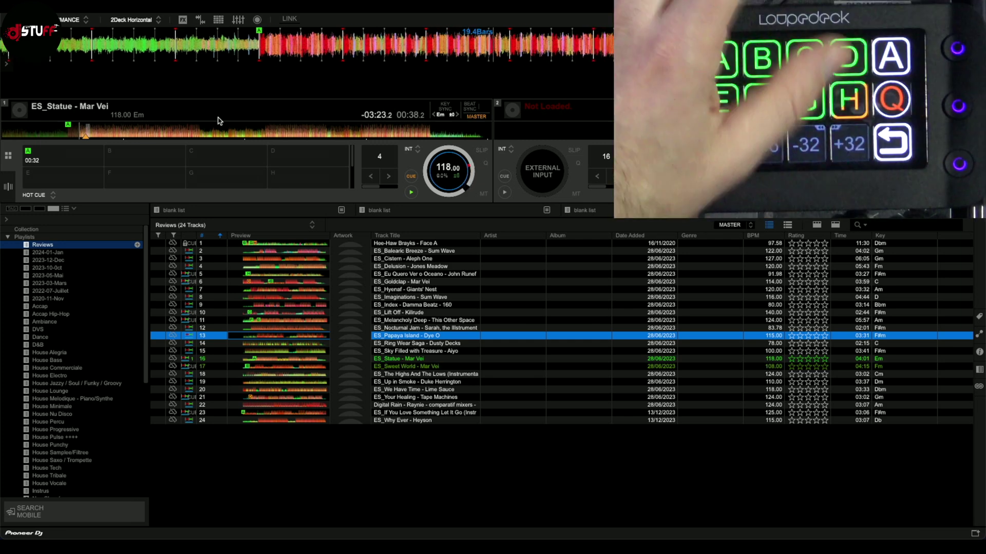
{"action": "key", "text": "shift+Left"}
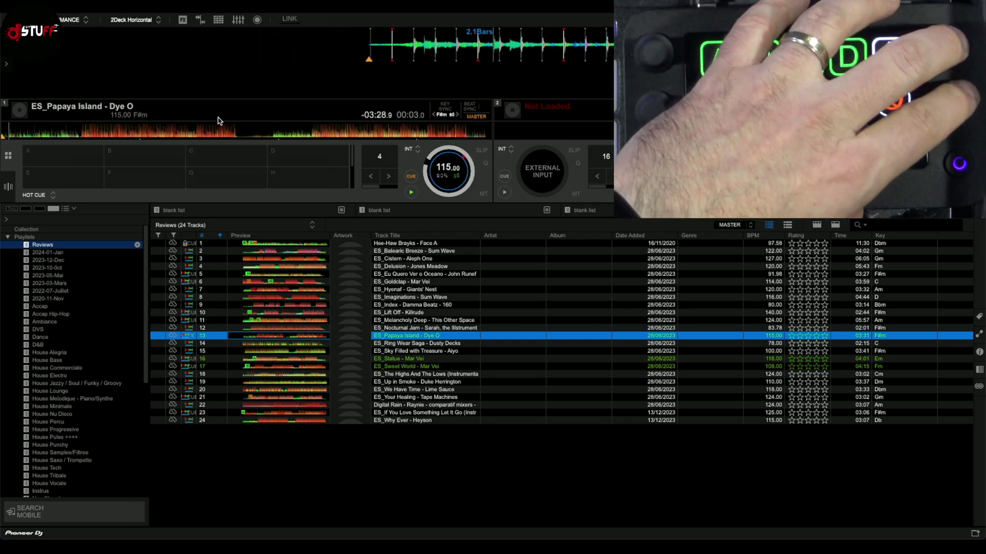
{"action": "key", "text": "Down"}
{"action": "key", "text": "Down"}
{"action": "key", "text": "Down"}
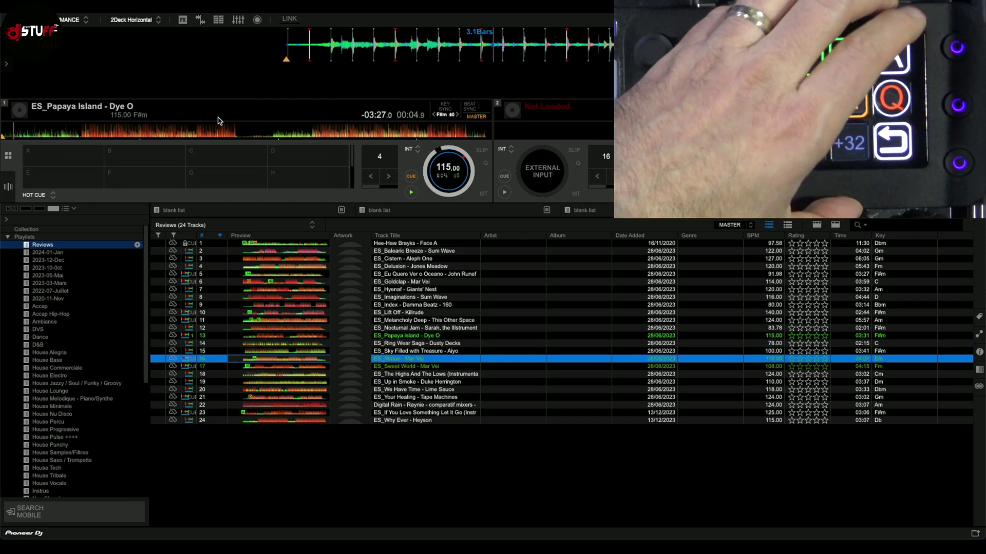
{"action": "key", "text": "shift+Left"}
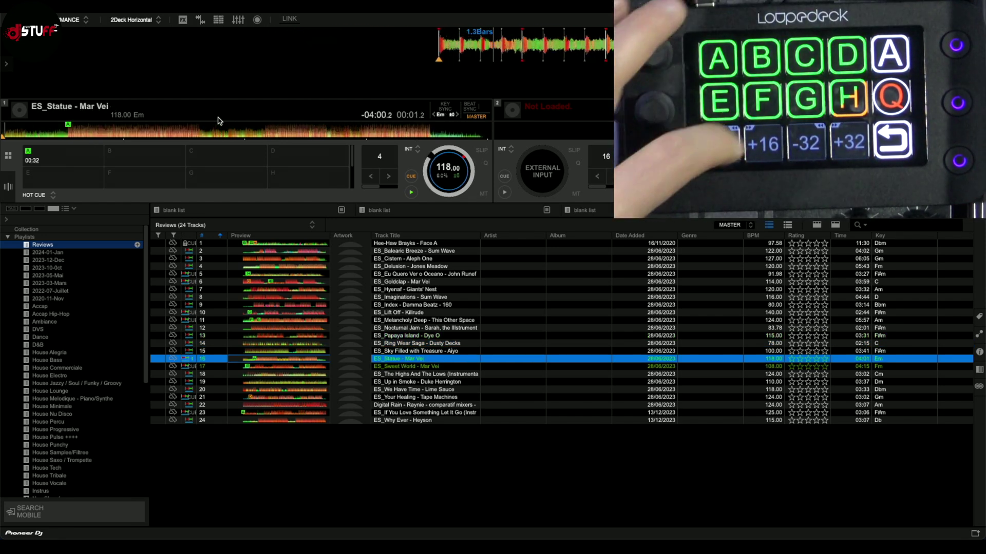
- Jump backward and forward through ES_Statue on deck 1 in 16- and 32-beat steps
{"action": "key", "text": "Right"}
{"action": "key", "text": "Right"}
{"action": "key", "text": "Right"}
{"action": "key", "text": "Right"}
{"action": "key", "text": "Right"}
{"action": "key", "text": "Right"}
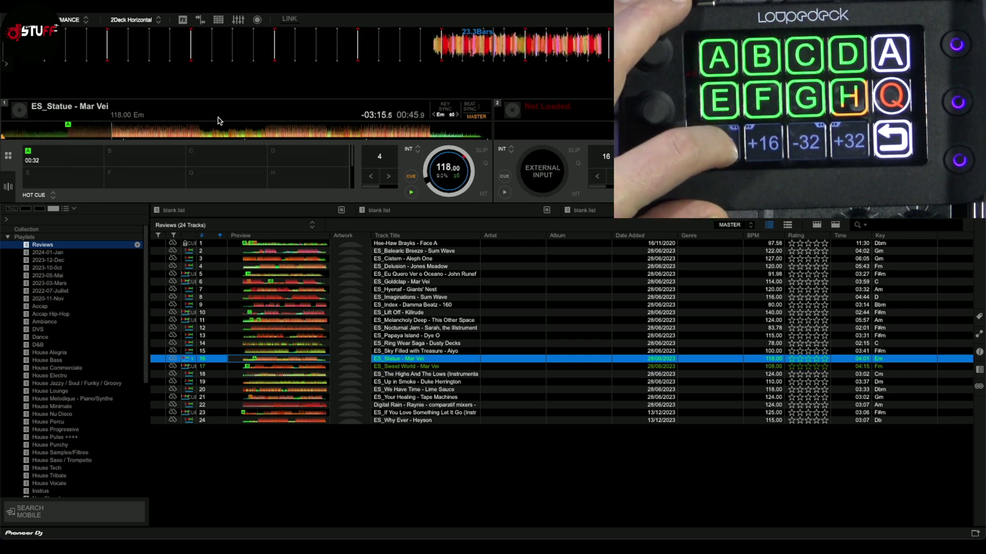
{"action": "key", "text": "Left"}
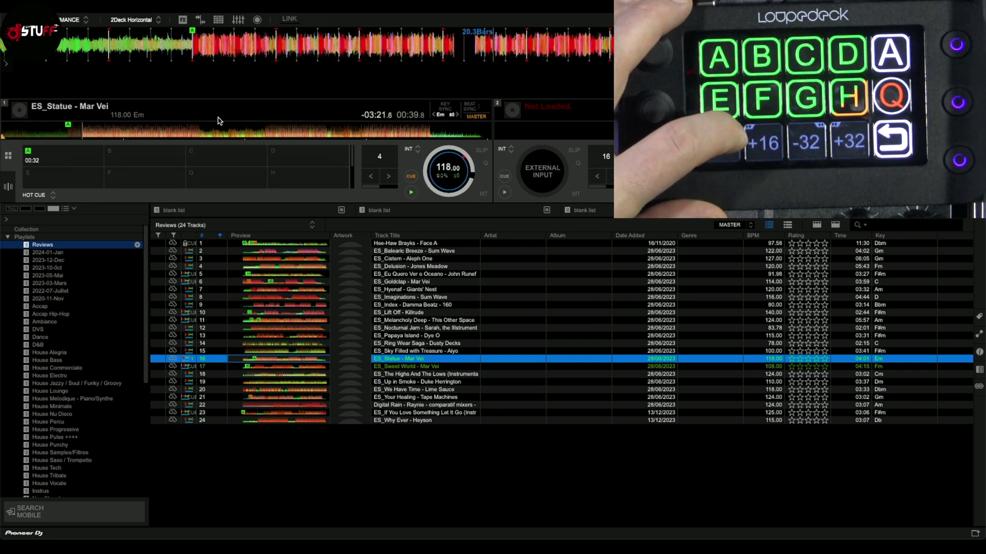
{"action": "key", "text": "Left"}
{"action": "key", "text": "Left"}
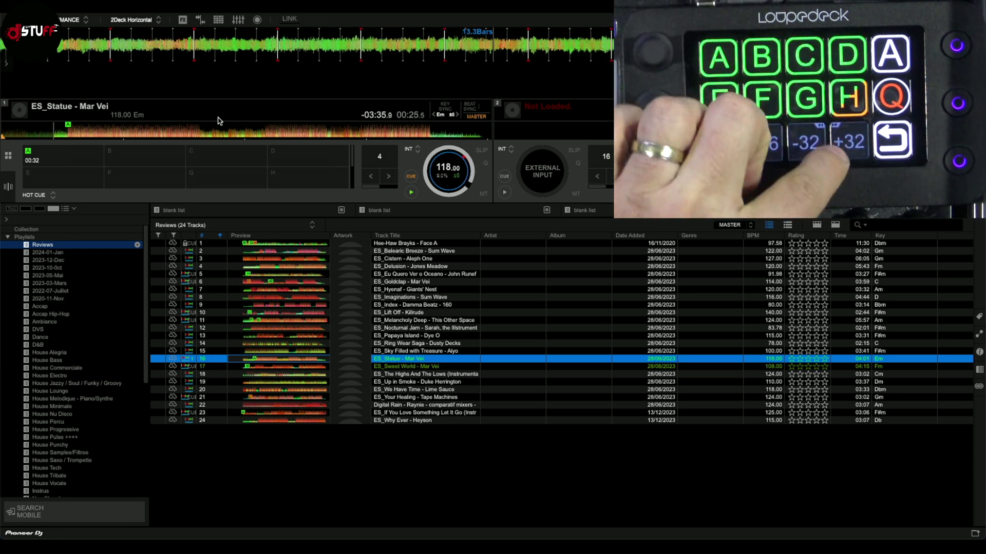
{"action": "key", "text": "Left"}
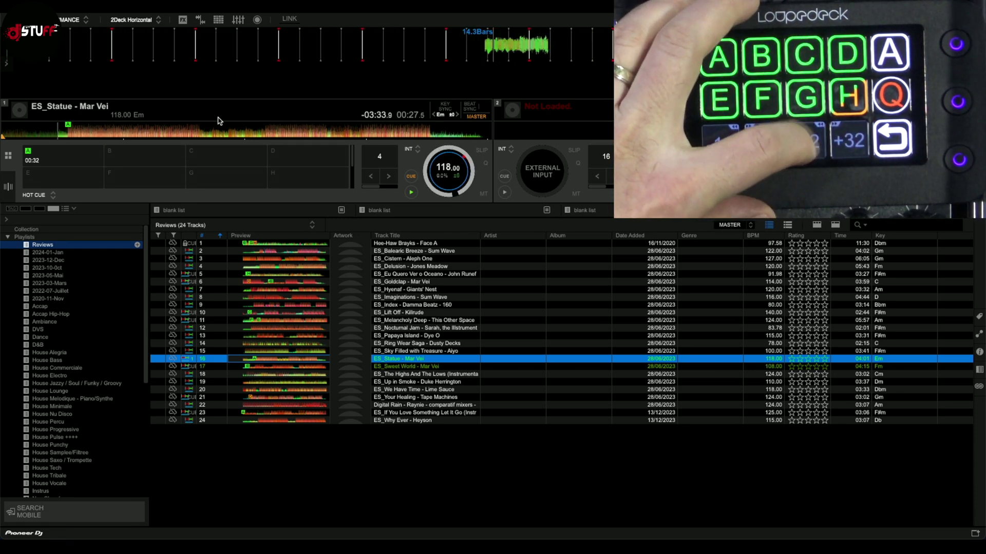
{"action": "key", "text": "Right"}
{"action": "key", "text": "Right"}
{"action": "key", "text": "Left"}
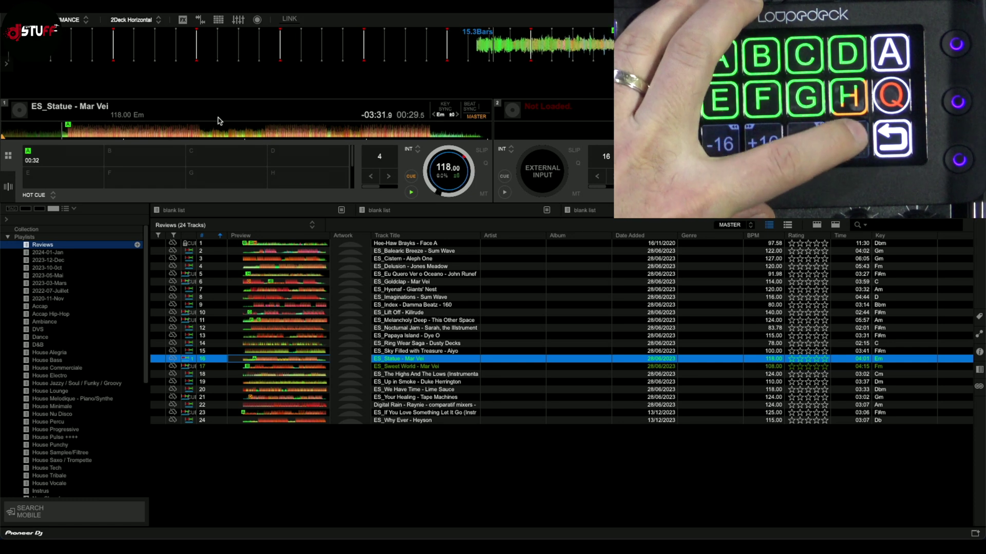
{"action": "key", "text": "Right"}
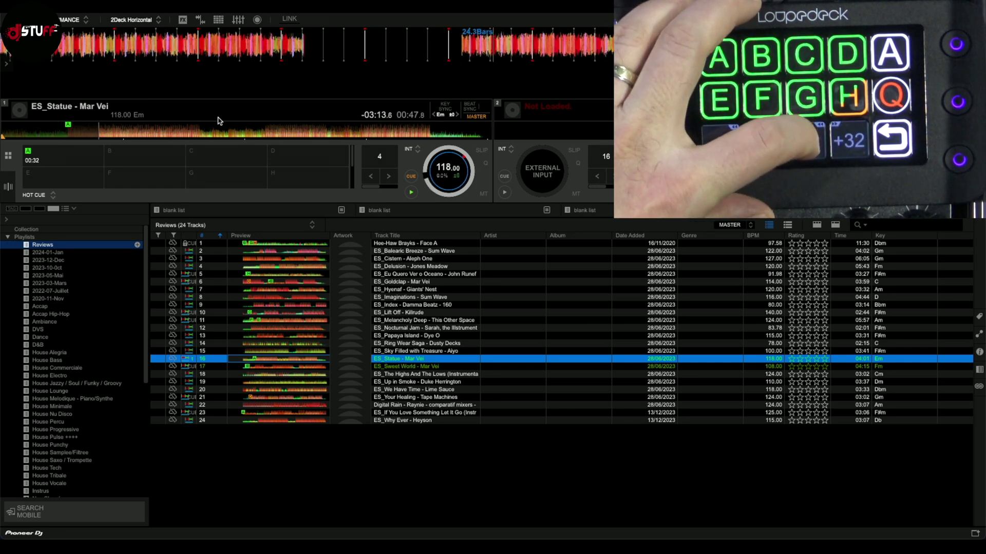
{"action": "key", "text": "Left"}
{"action": "key", "text": "Left"}
{"action": "key", "text": "Right"}
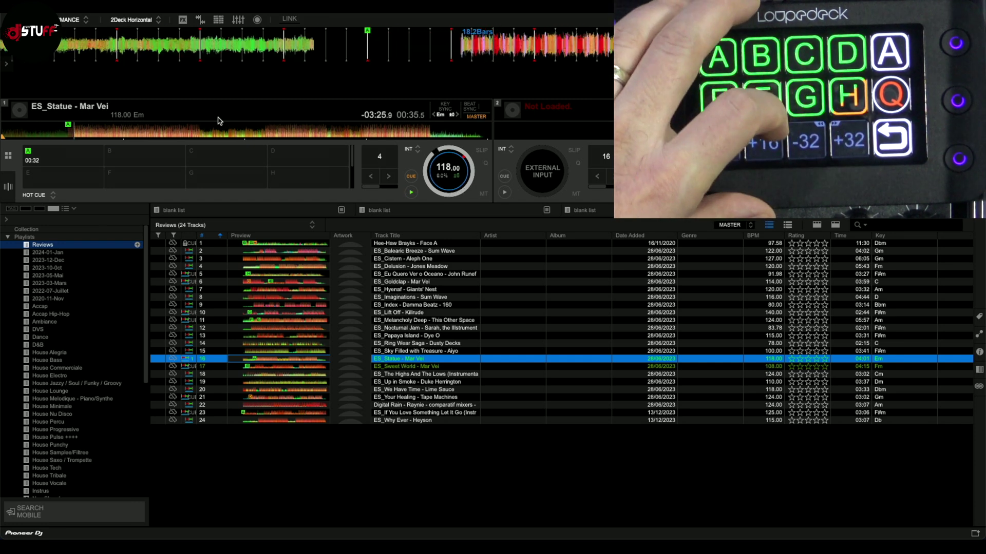
{"action": "key", "text": "Left"}
{"action": "key", "text": "Right"}
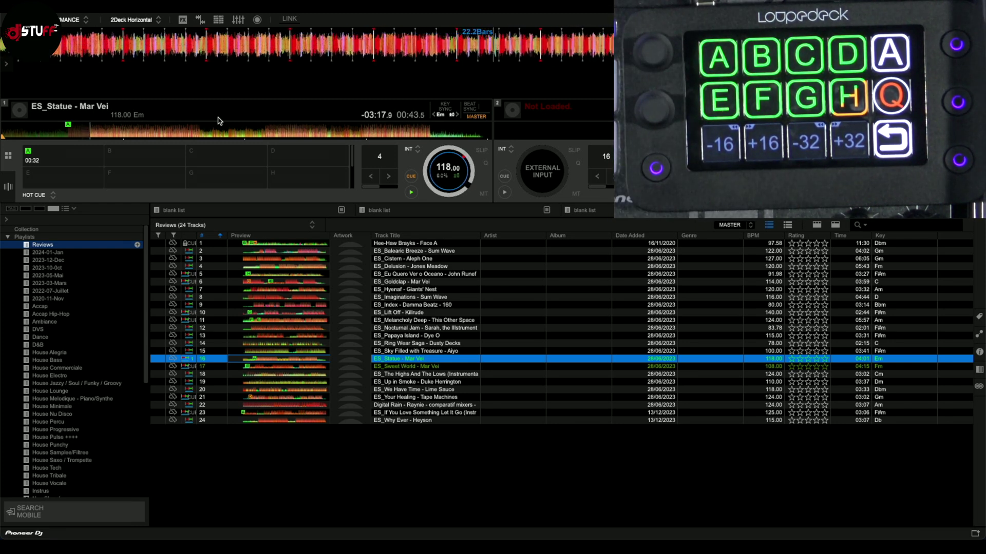
- Raise deck 1's beat-jump size to 16, then set and recall hot cue H at 00:48
{"action": "left_click", "coordinate": [388, 176]}
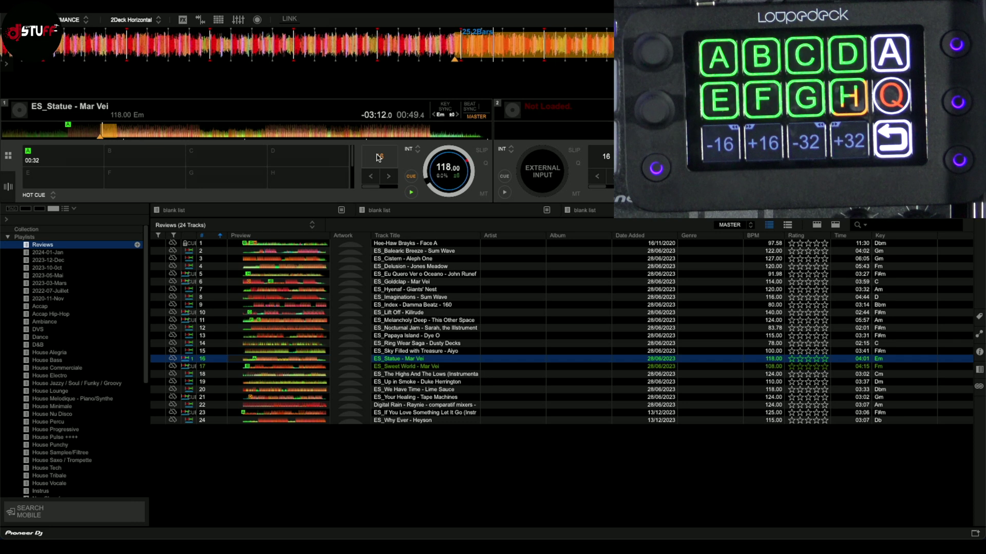
{"action": "key", "text": "8"}
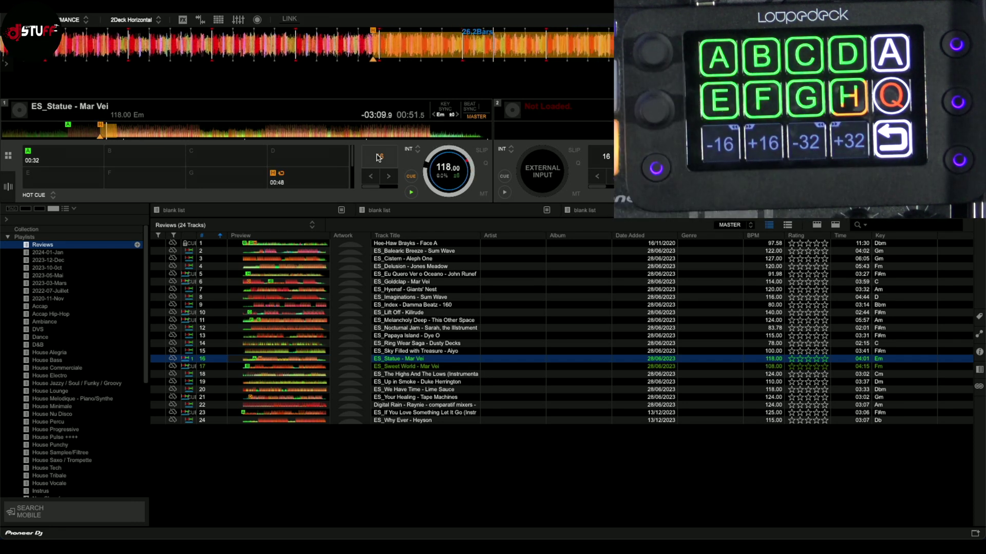
{"action": "key", "text": "8"}
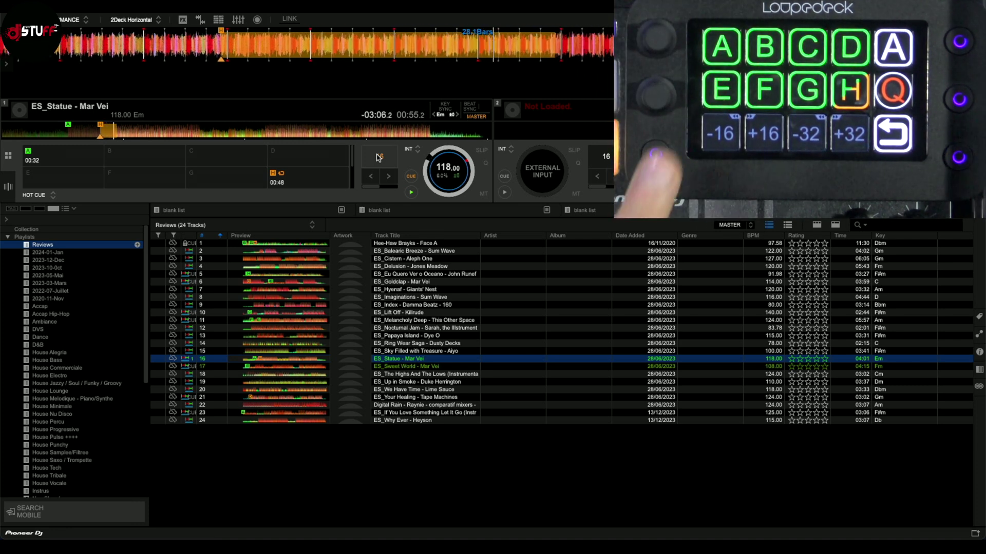
- Jump back 16 beats on deck 1 and return it to its cue point
{"action": "key", "text": "ctrl+Left"}
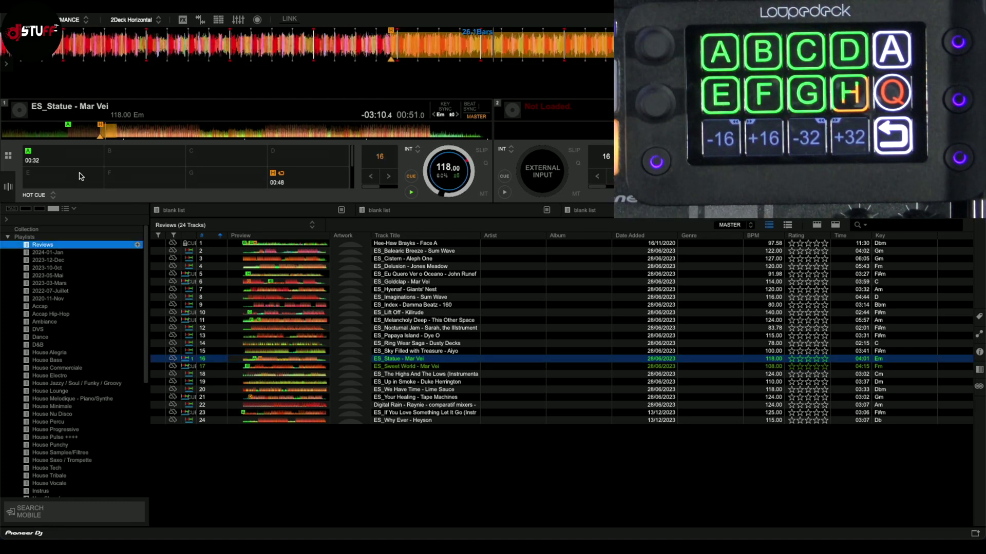
{"action": "left_click", "coordinate": [411, 178]}
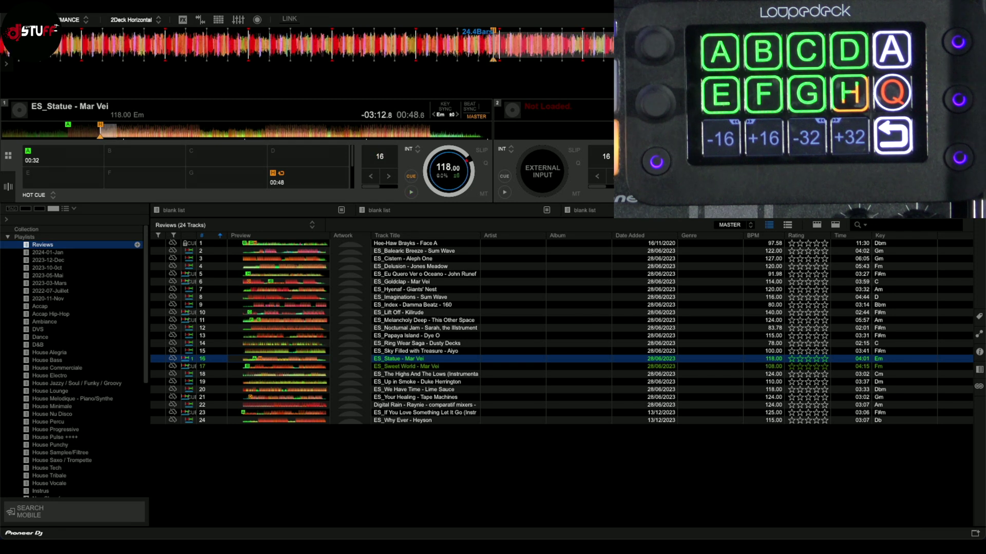
{"action": "left_click", "coordinate": [308, 190]}
{"action": "key", "text": "super+Tab"}
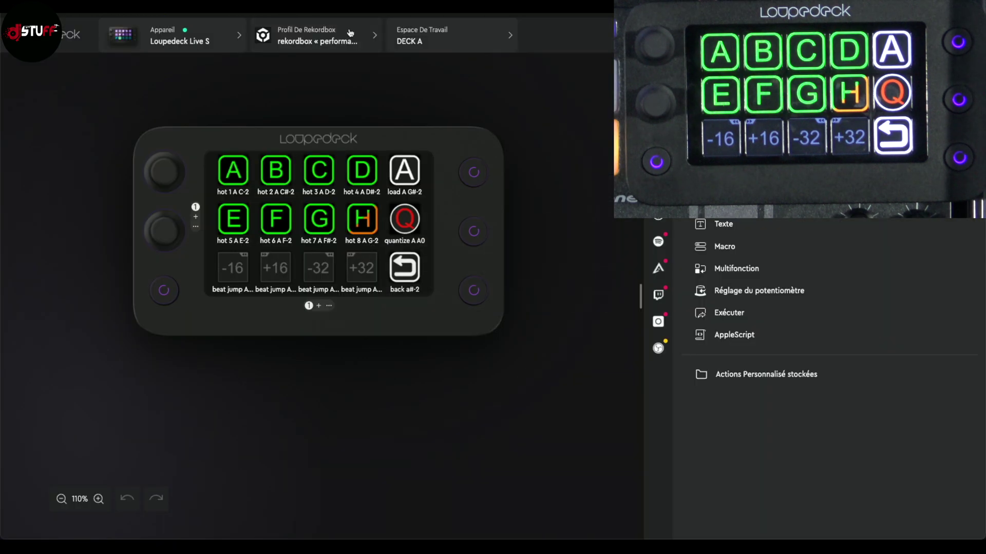
{"action": "left_click", "coordinate": [349, 33]}
{"action": "left_click", "coordinate": [367, 222]}
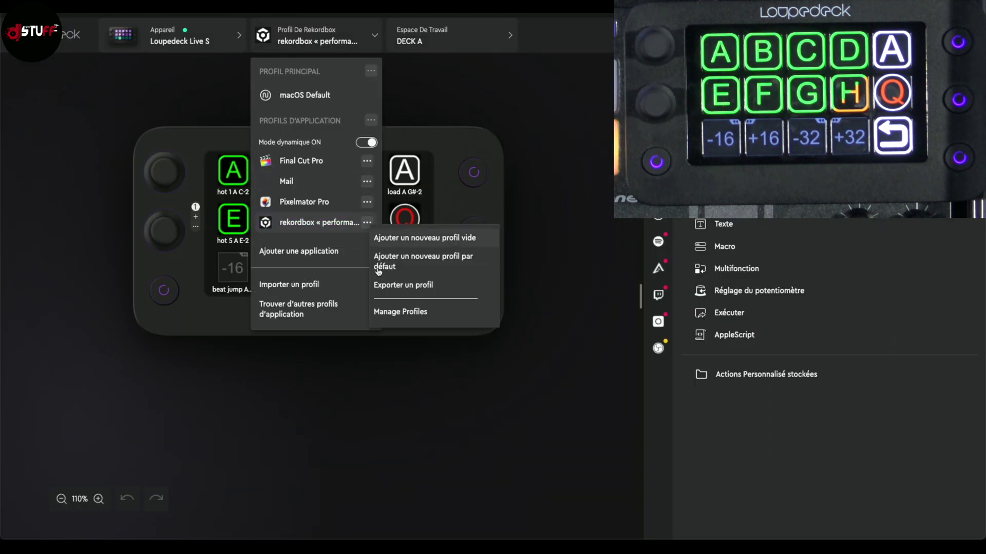
{"action": "left_click", "coordinate": [393, 313]}
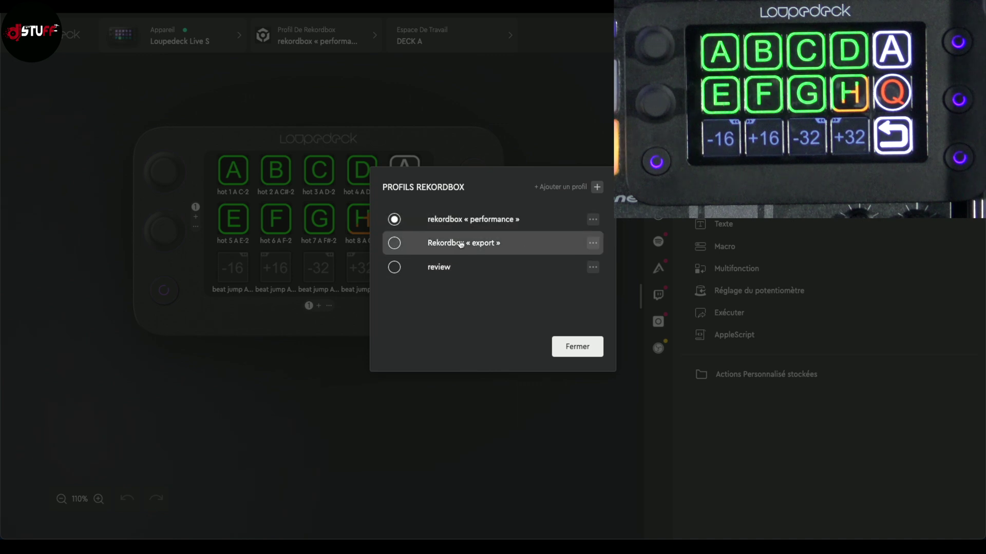
{"action": "left_click", "coordinate": [393, 242]}
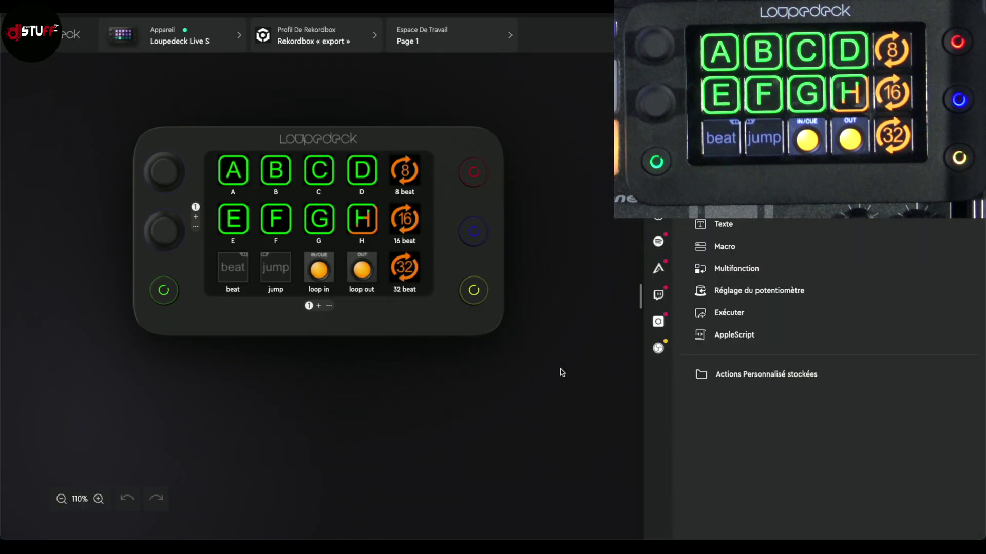
{"action": "key", "text": "super+Tab"}
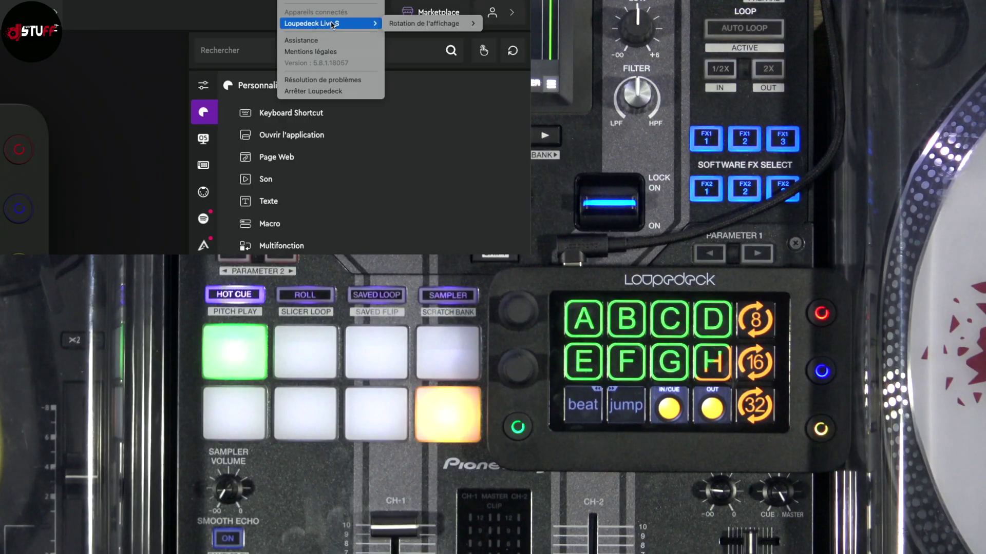
- Set the Loupedeck Live S display rotation to 90° clockwise from the menu-bar icon
{"action": "mouse_move", "coordinate": [425, 24]}
{"action": "left_click", "coordinate": [359, 35]}
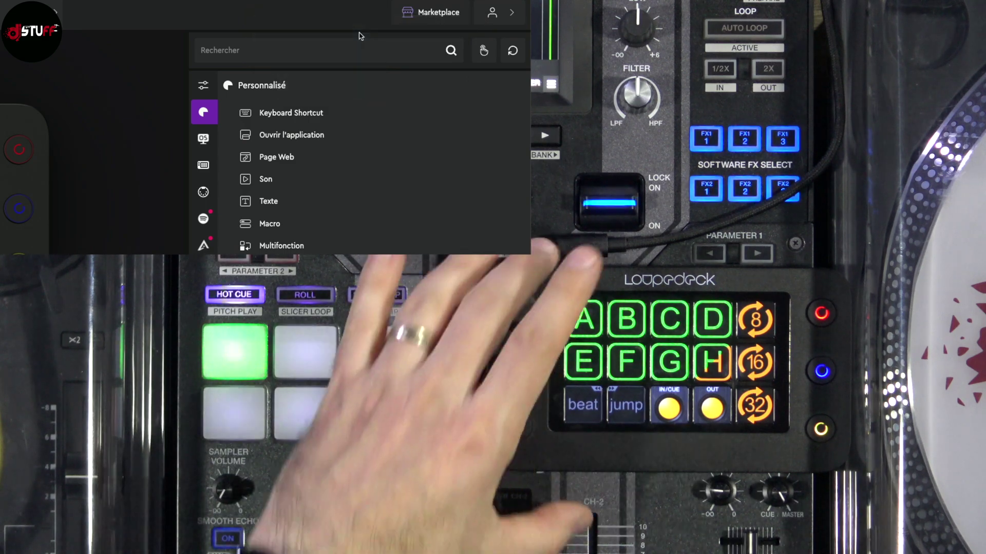